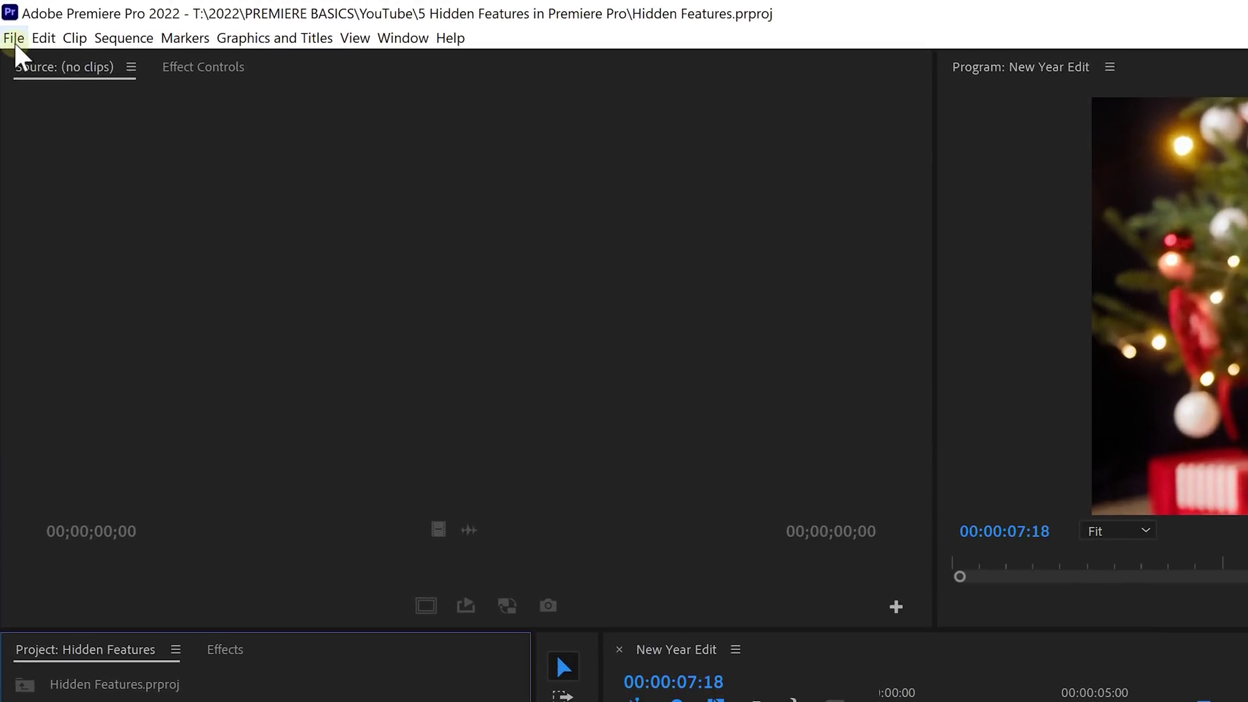
# Step: Open Project Manager for New Year Edit and set its destination to Videos > My Project
pyautogui.click(9, 25)
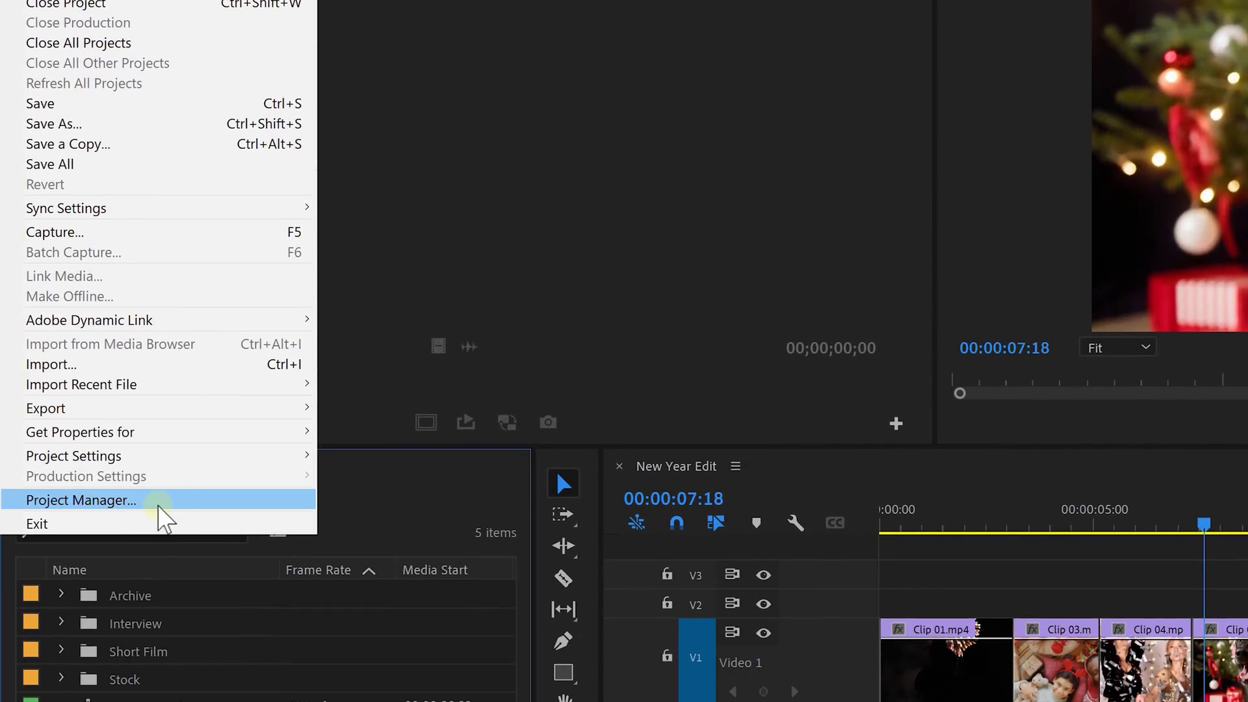
pyautogui.click(159, 503)
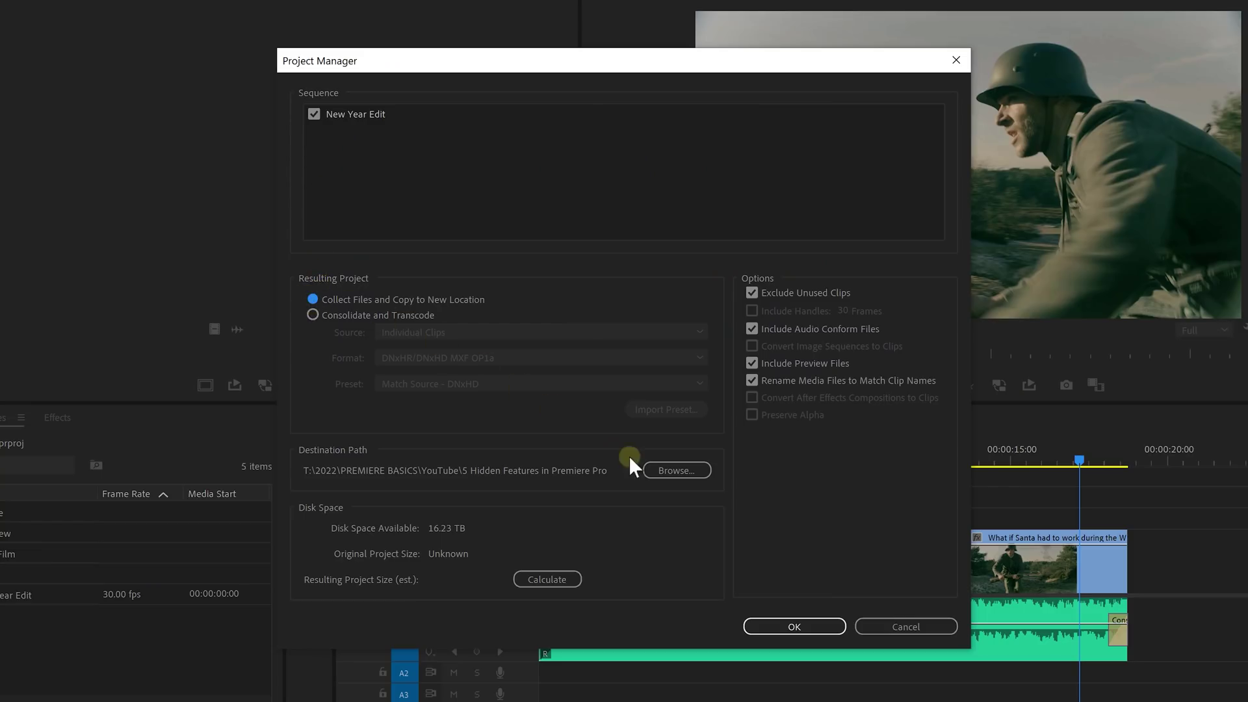
pyautogui.click(652, 469)
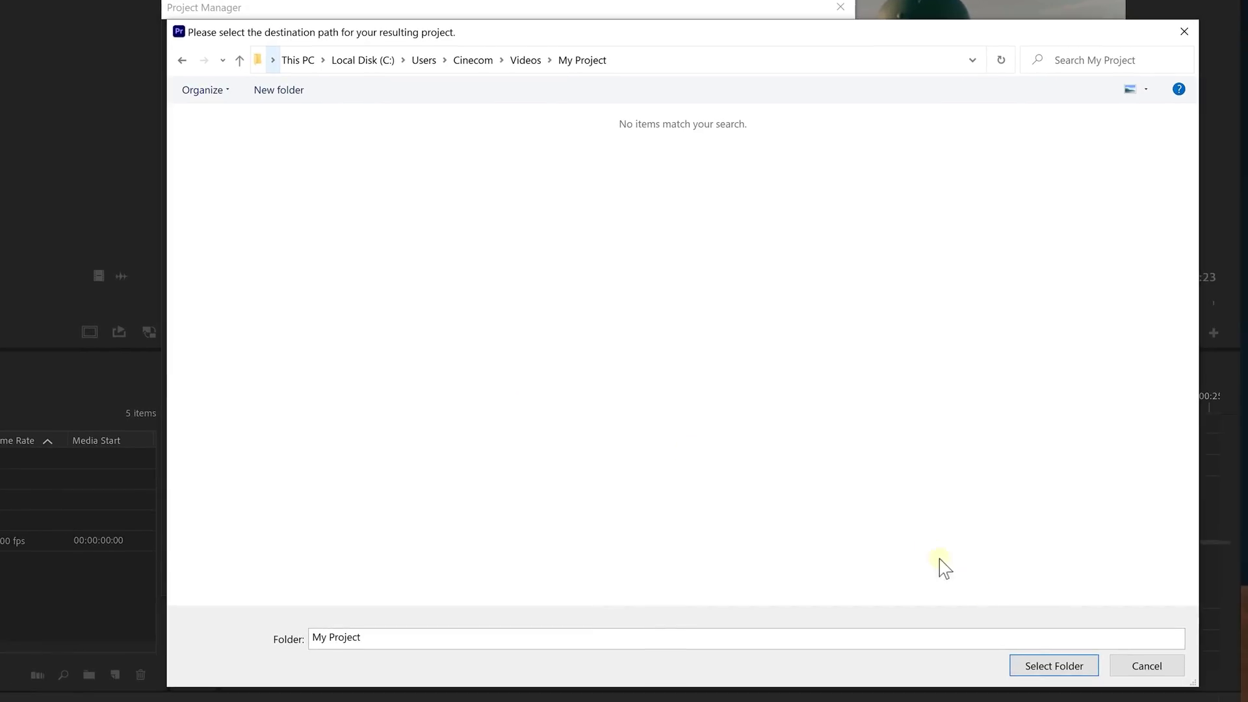
pyautogui.click(1038, 666)
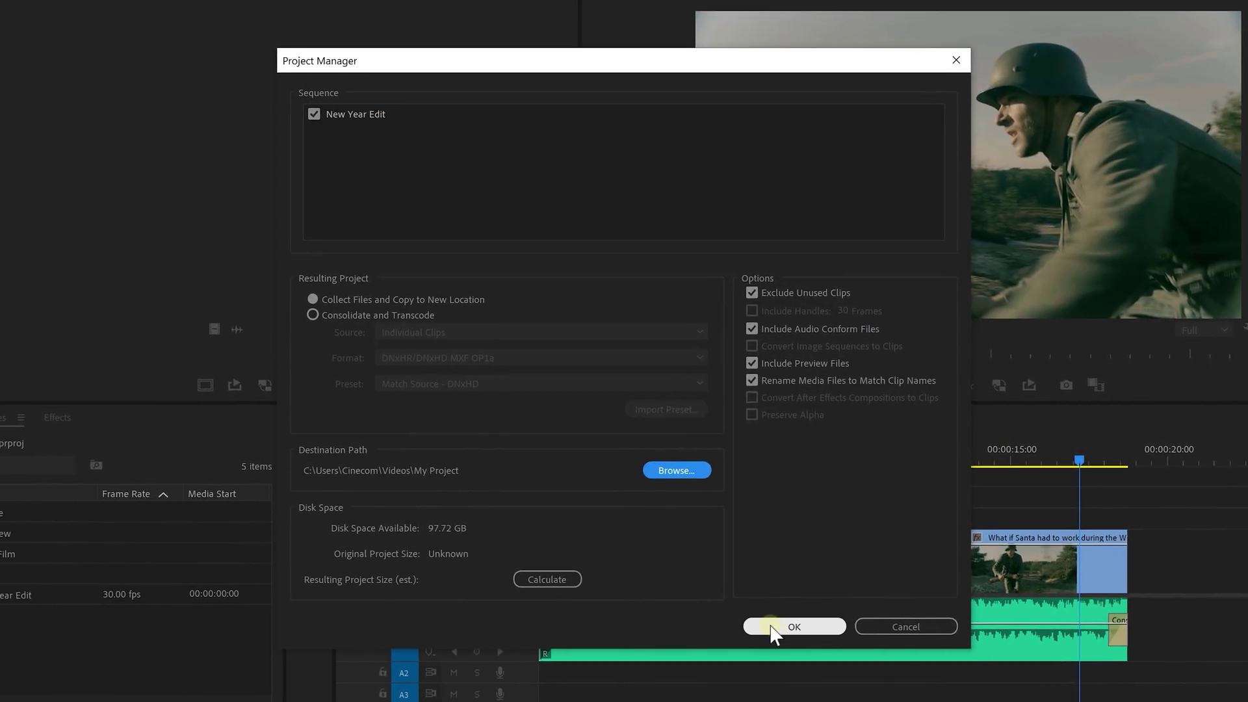
# Step: Consolidate and transcode to QuickTime, Match Source - Apple ProRes 422 preset, with 10-frame handles
pyautogui.click(313, 314)
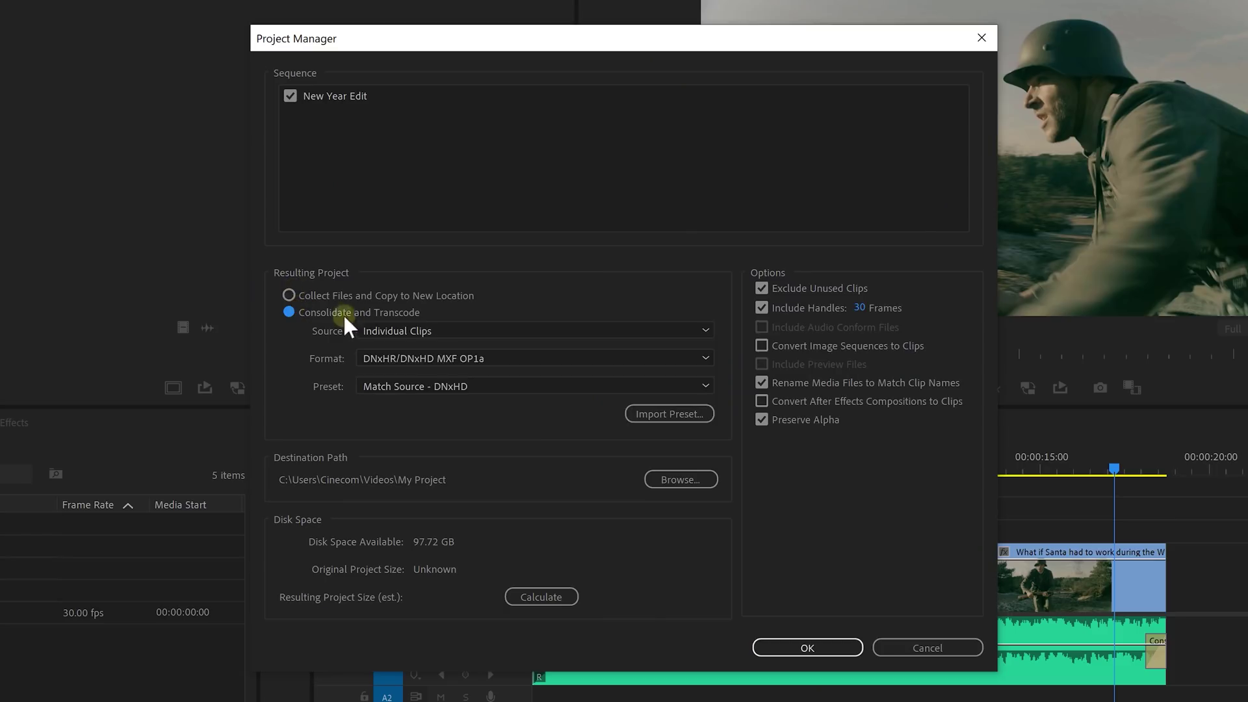
pyautogui.click(431, 337)
pyautogui.click(453, 360)
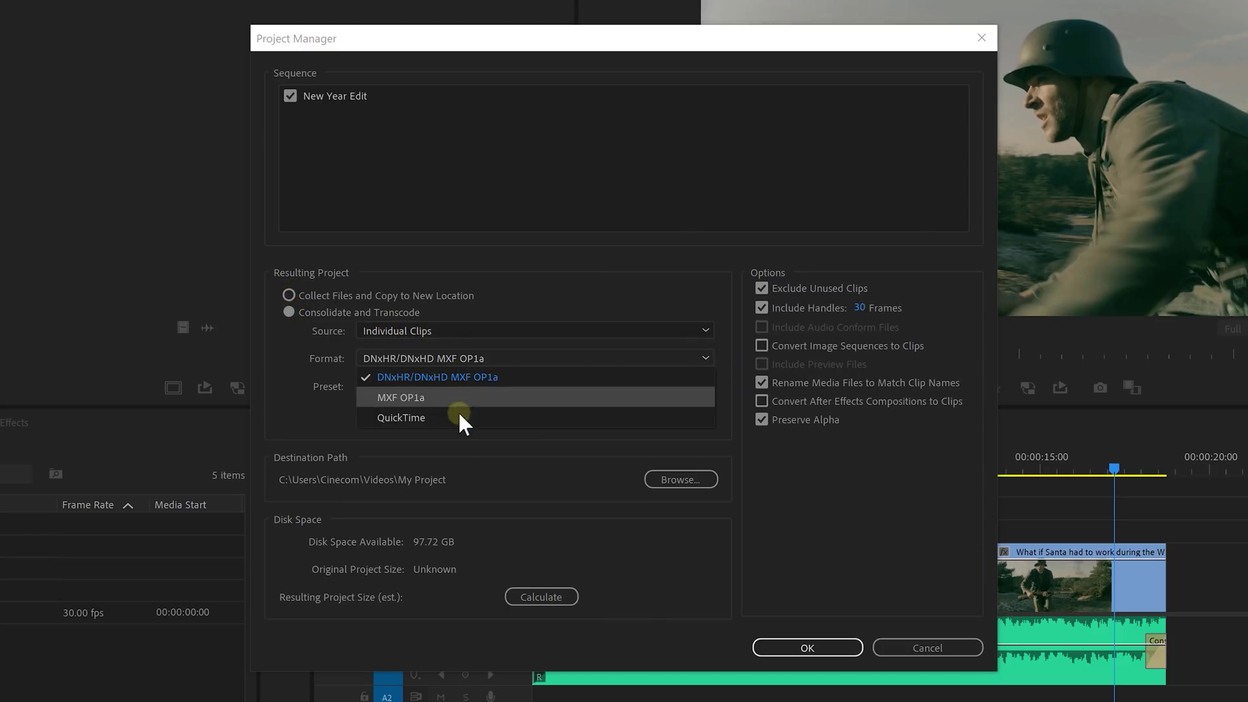
pyautogui.click(457, 413)
pyautogui.click(458, 386)
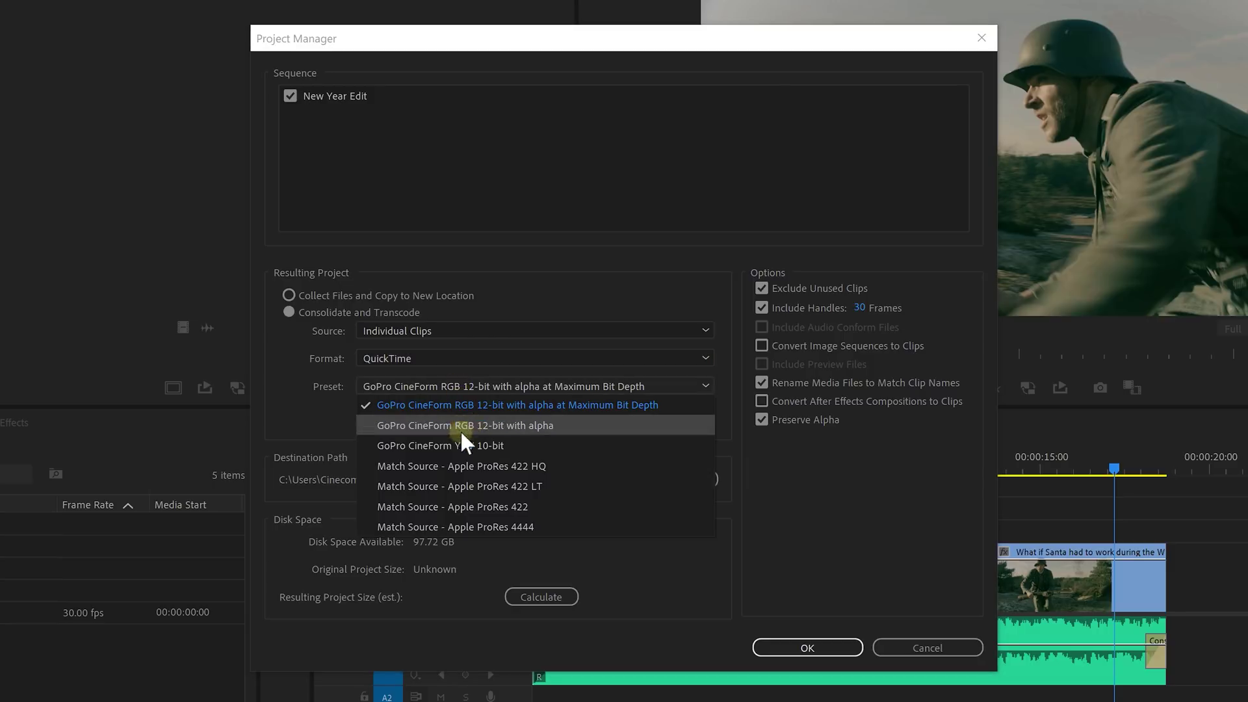
pyautogui.click(477, 508)
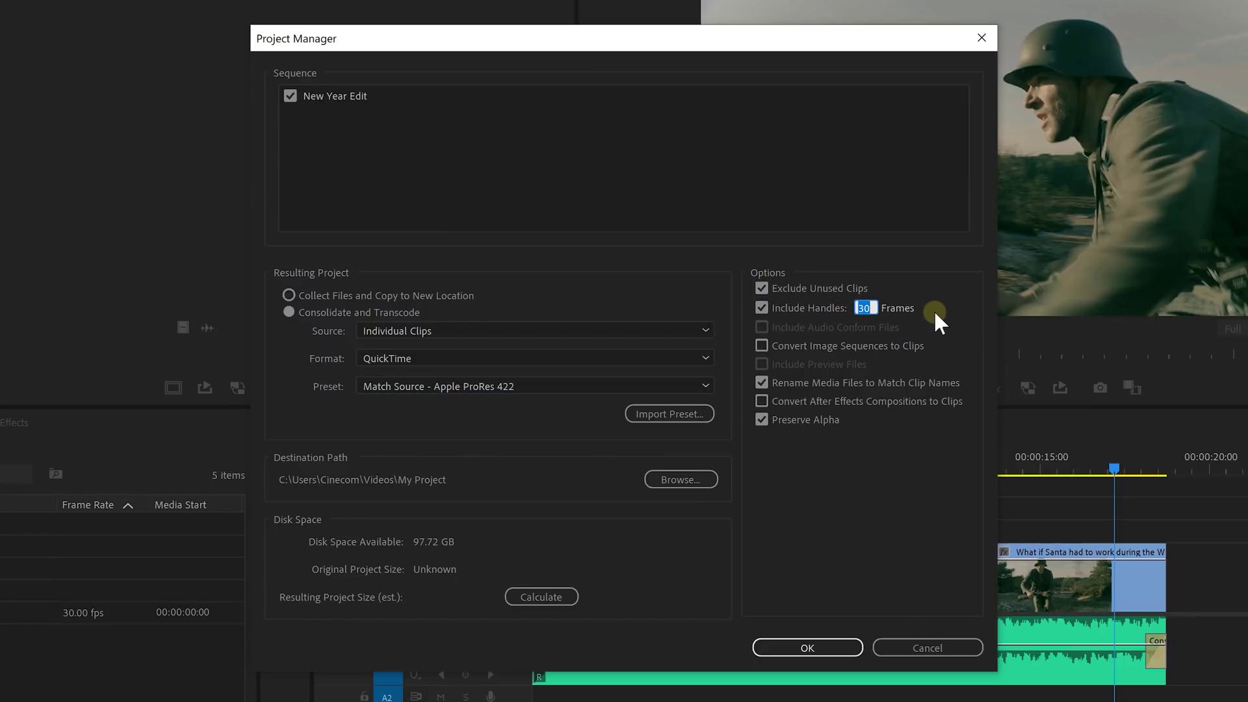
pyautogui.write('10')
pyautogui.press('Return')
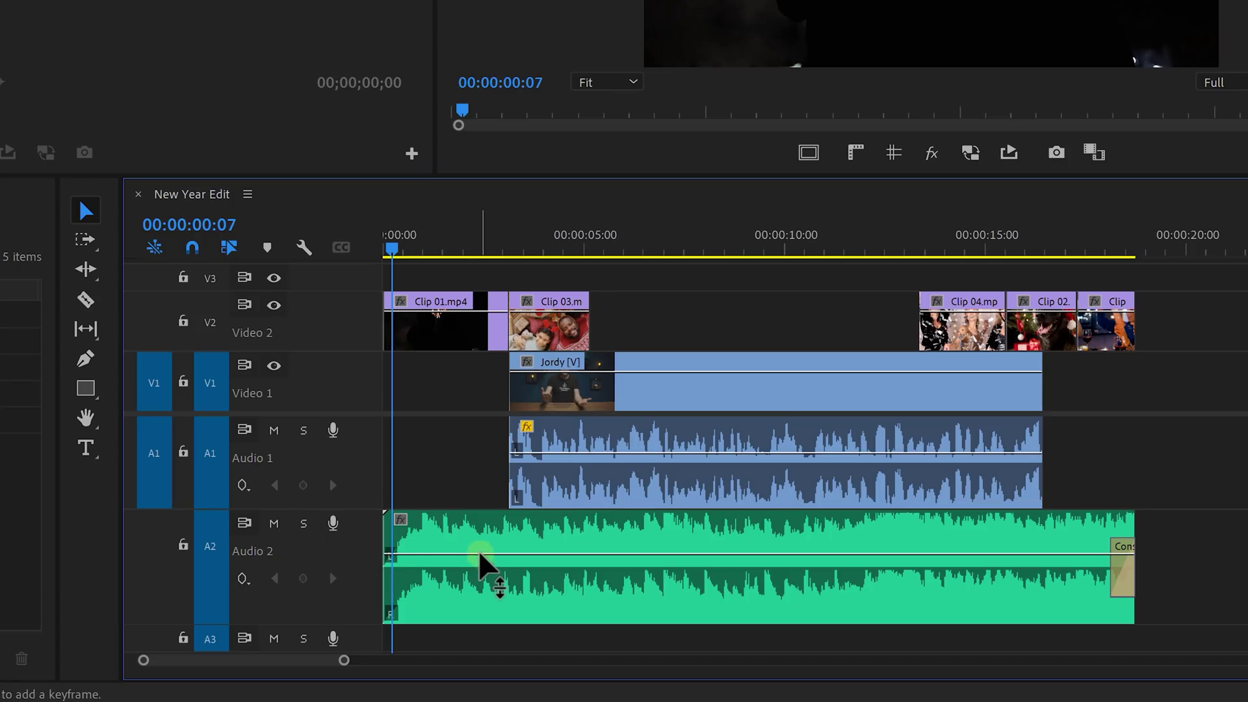
# Step: Add a volume keyframe on the Audio 2 music clip and slide the clip along the track
pyautogui.keyDown('ctrl'); pyautogui.click(480, 553); pyautogui.keyUp('ctrl')
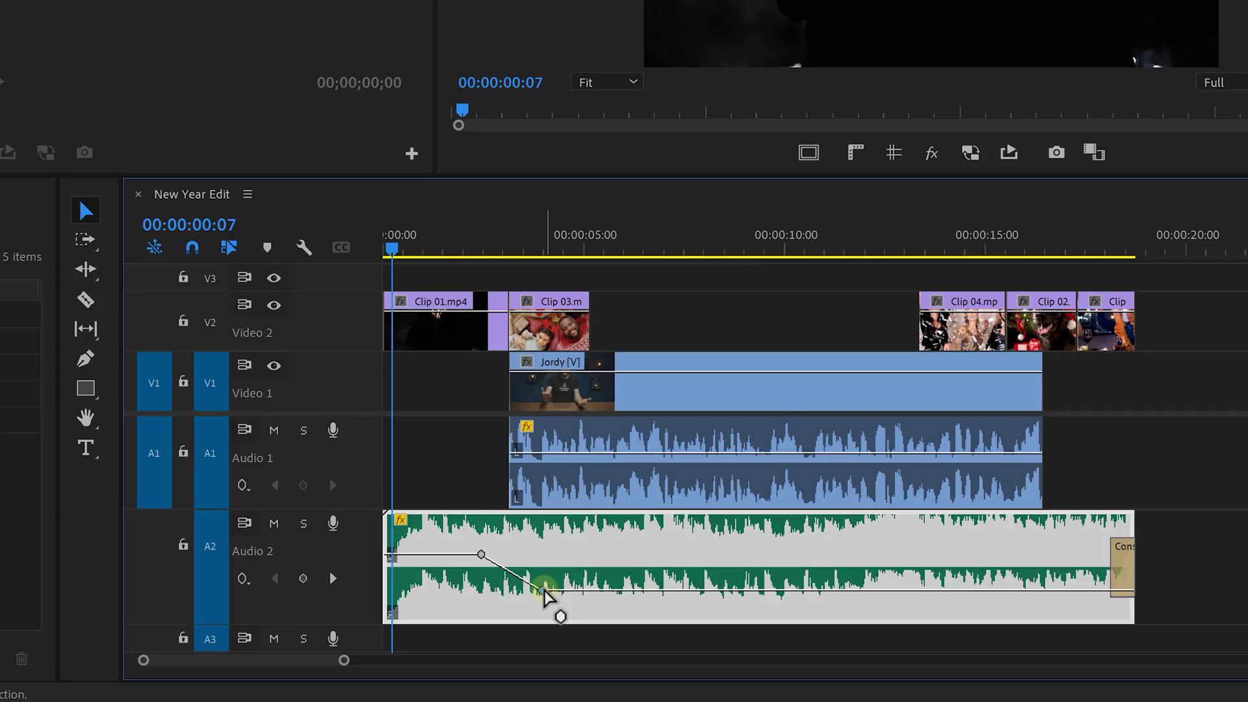
pyautogui.moveTo(542, 549); pyautogui.dragTo(650, 546)
pyautogui.moveTo(530, 548)
pyautogui.mouseDown()
pyautogui.moveTo(647, 548)
pyautogui.moveTo(529, 556)
pyautogui.mouseUp()
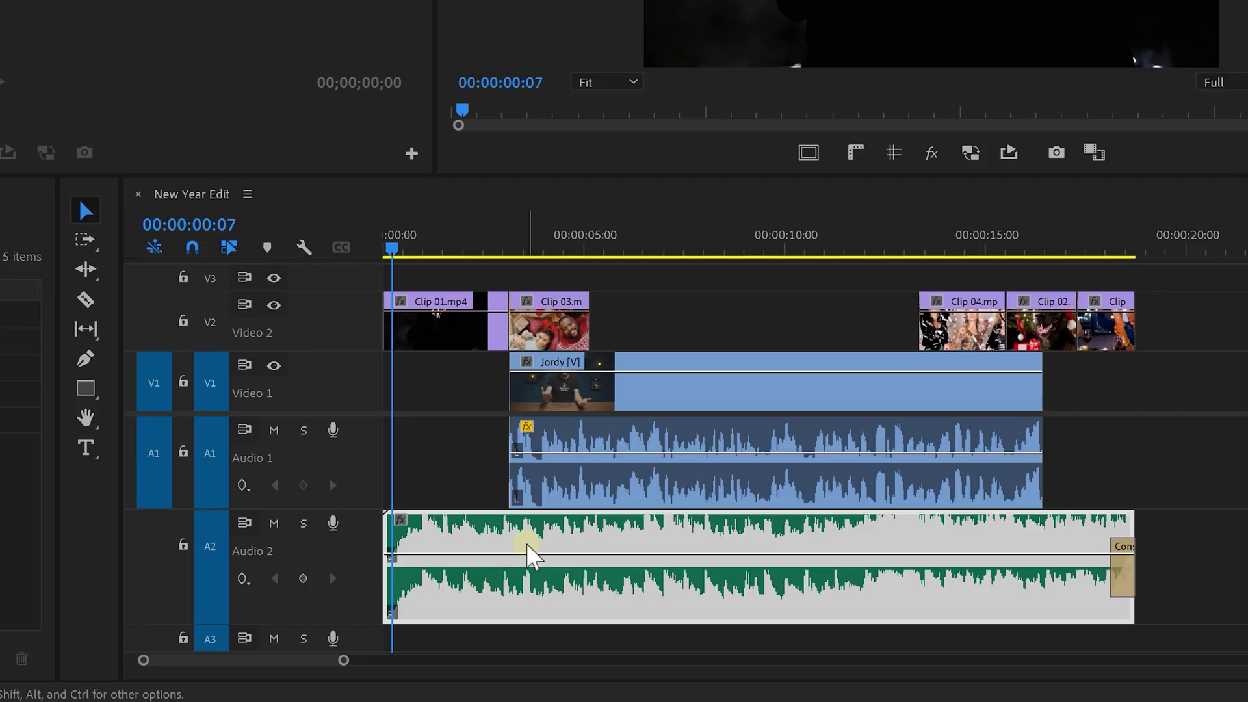
# Step: Switch Audio 2 to Track Keyframes and nudge the music clip later and back earlier
pyautogui.click(242, 578)
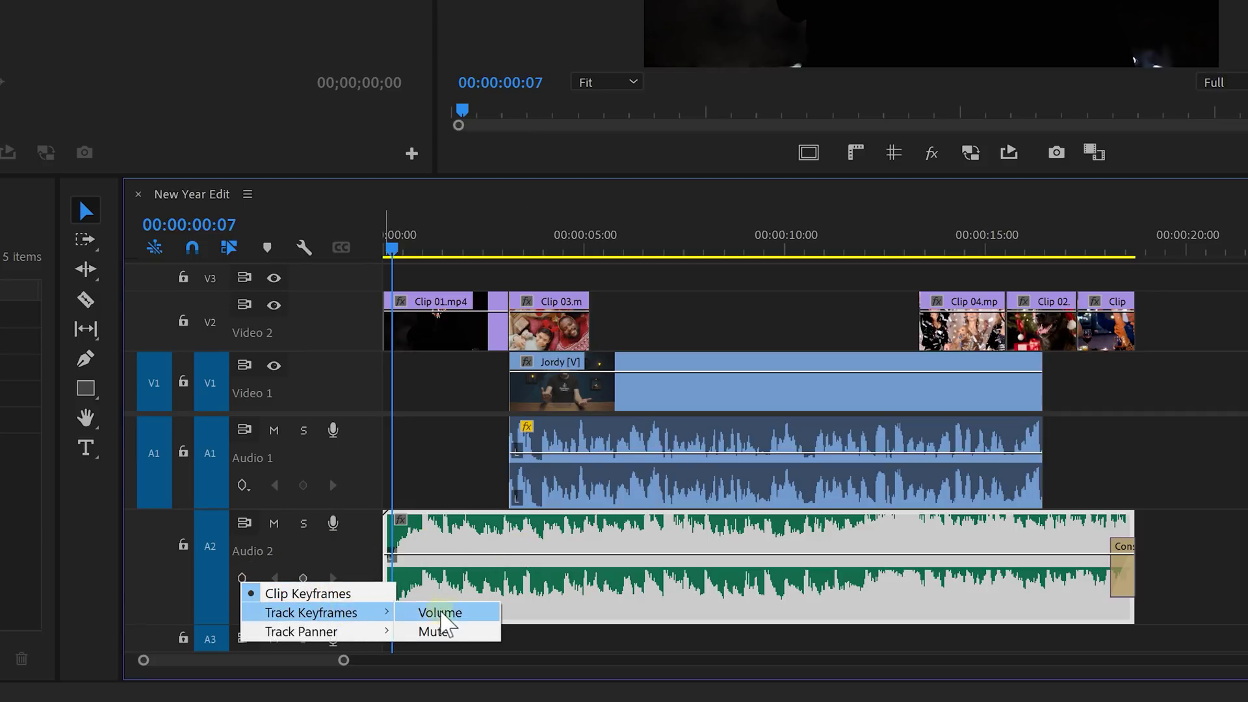
pyautogui.click(481, 613)
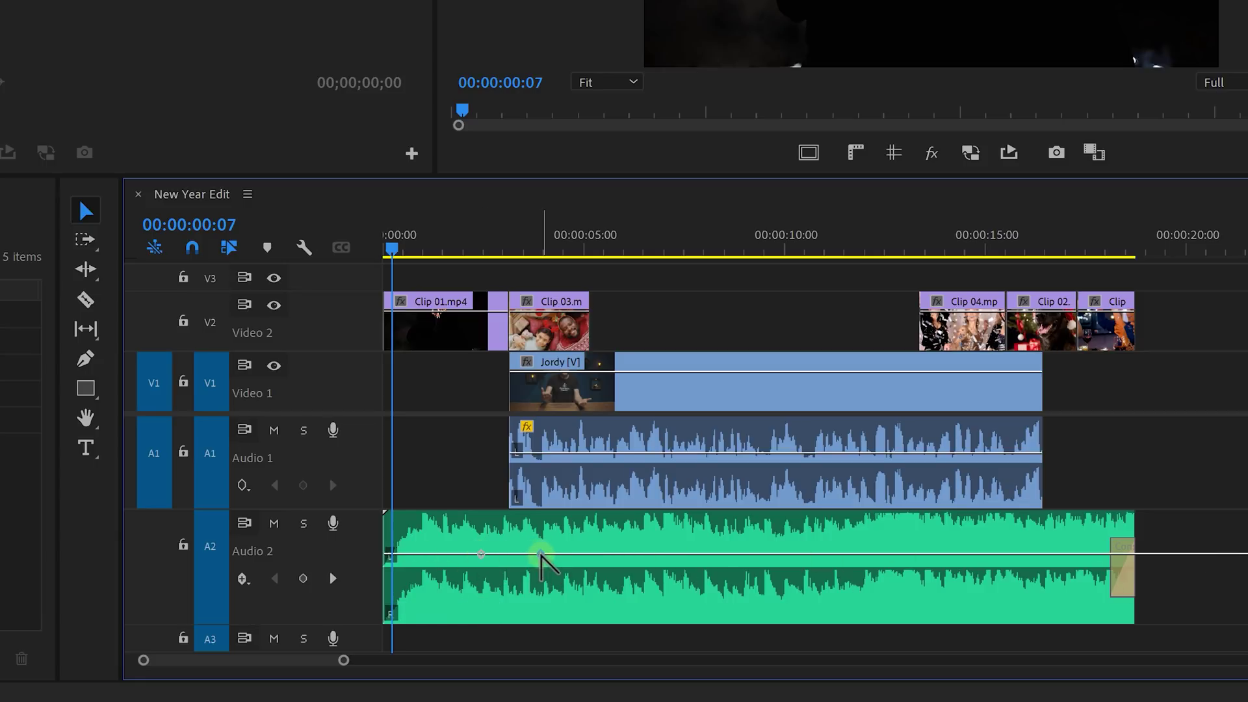
pyautogui.click(538, 560)
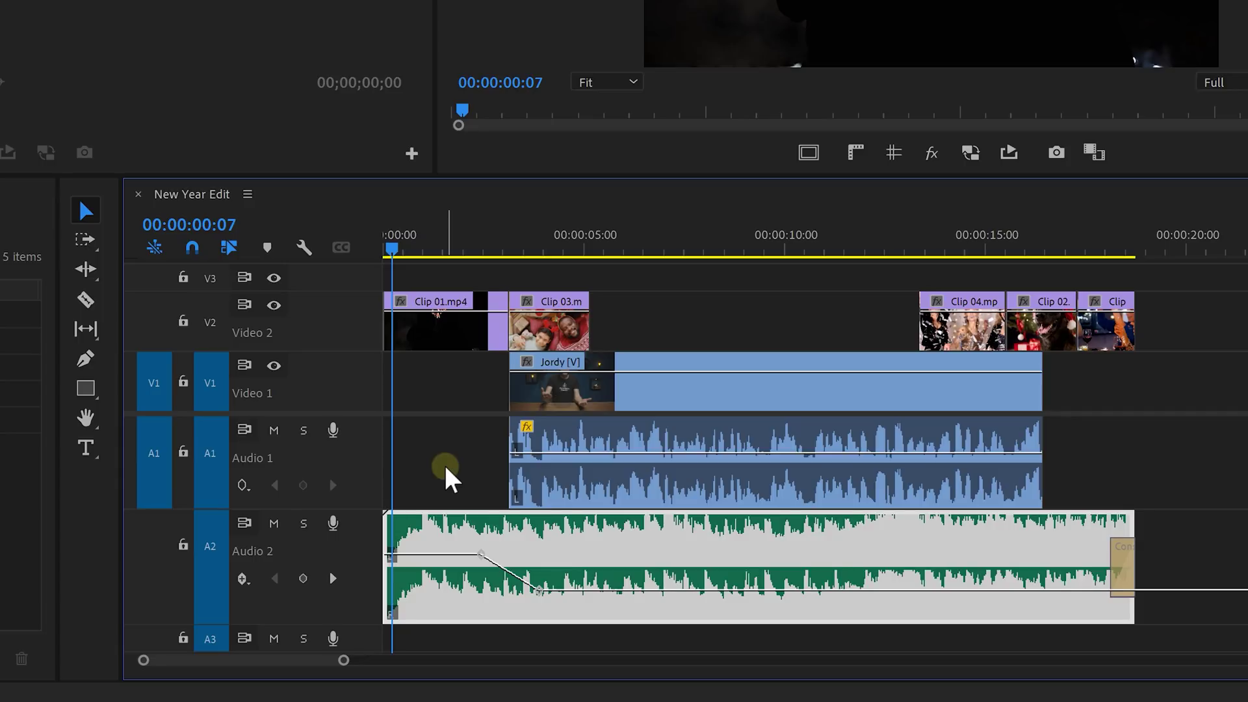
pyautogui.hotkey('alt', 'Right')
pyautogui.hotkey('alt', 'Left')
pyautogui.hotkey('alt', 'Left')
pyautogui.hotkey('alt', 'Left')
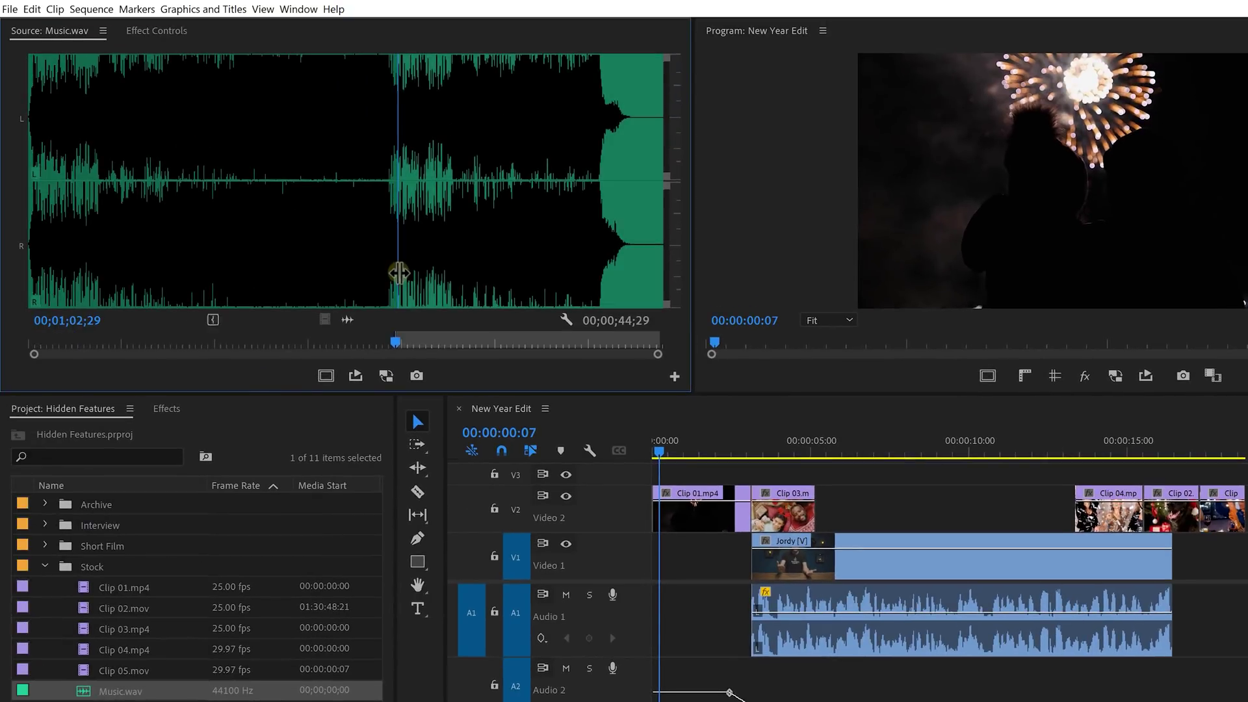
# Step: Mark a section of Music.wav and drop only its audio at the start of Audio 2
pyautogui.moveTo(399, 272); pyautogui.dragTo(499, 276)
pyautogui.moveTo(354, 319); pyautogui.dragTo(657, 695)
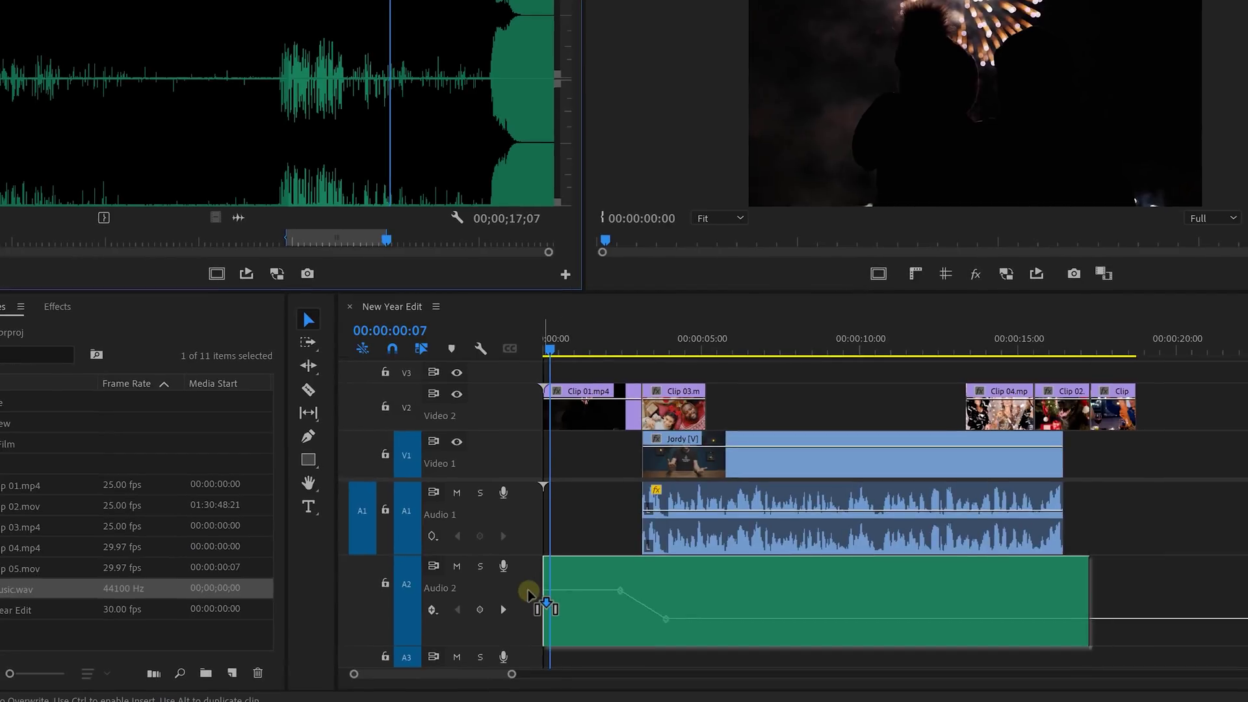
pyautogui.moveTo(527, 591); pyautogui.dragTo(528, 592)
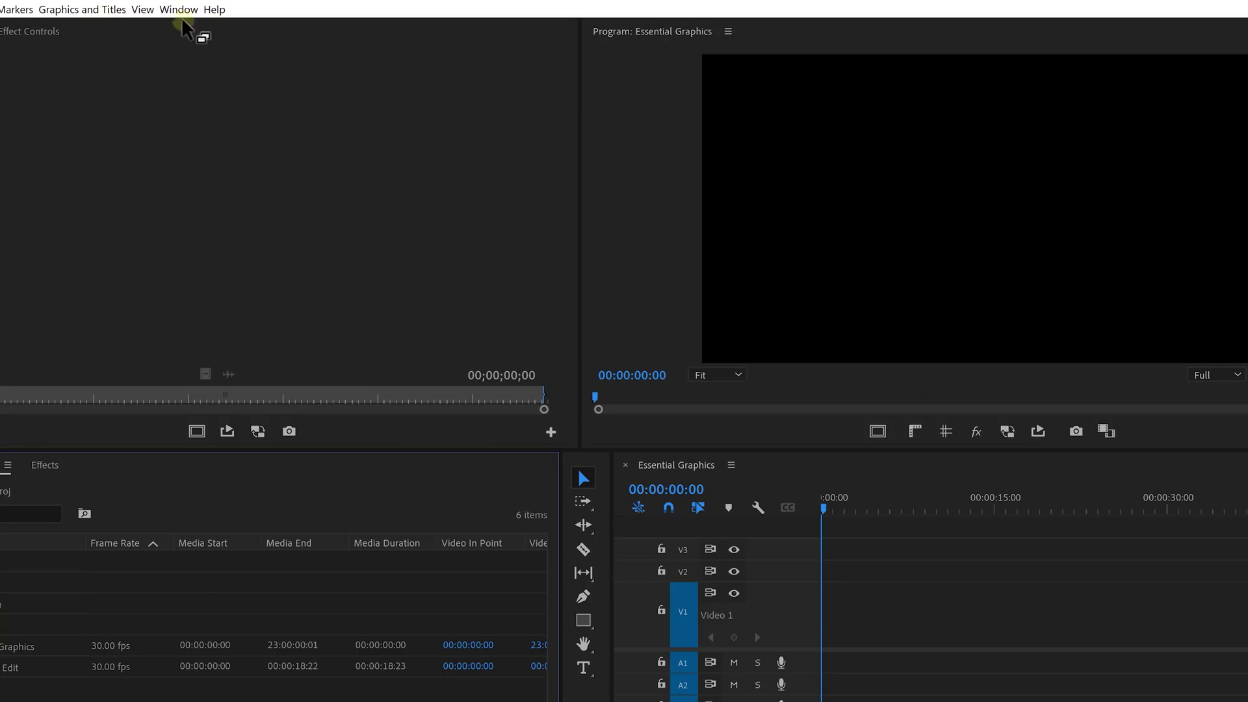
# Step: Open Essential Graphics, add a new text layer reading '2022', and select that layer
pyautogui.click(182, 14)
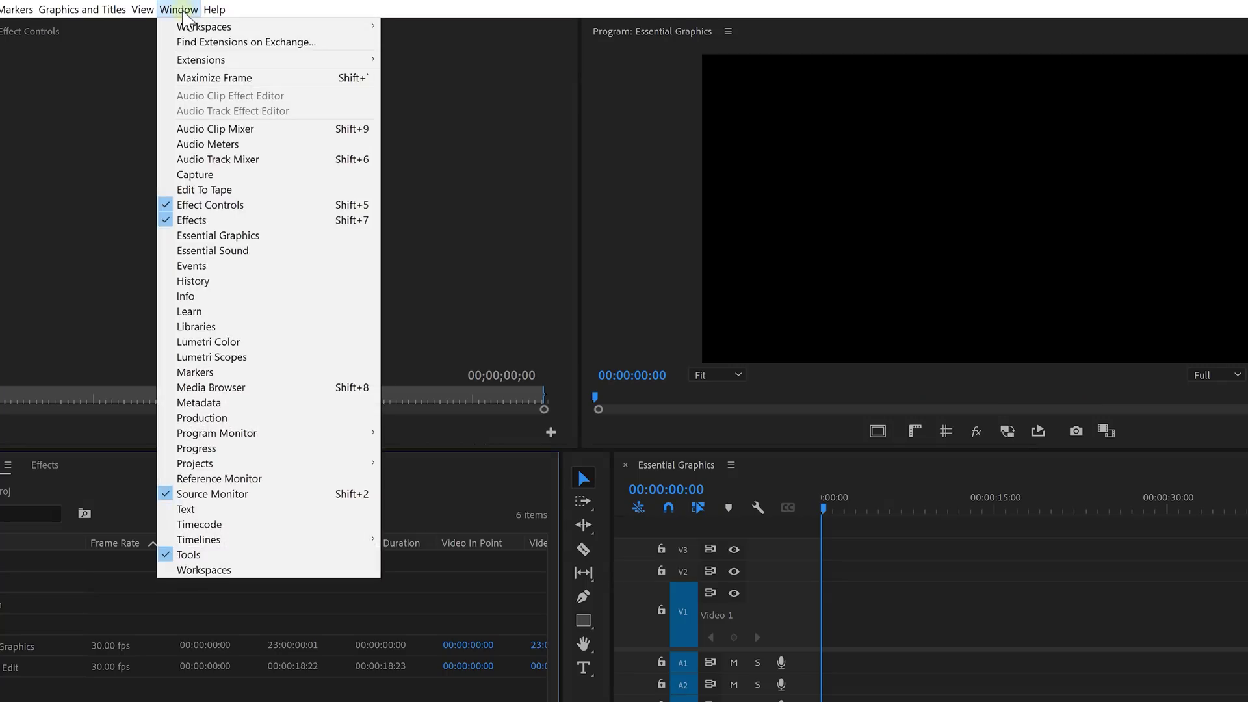
pyautogui.click(273, 236)
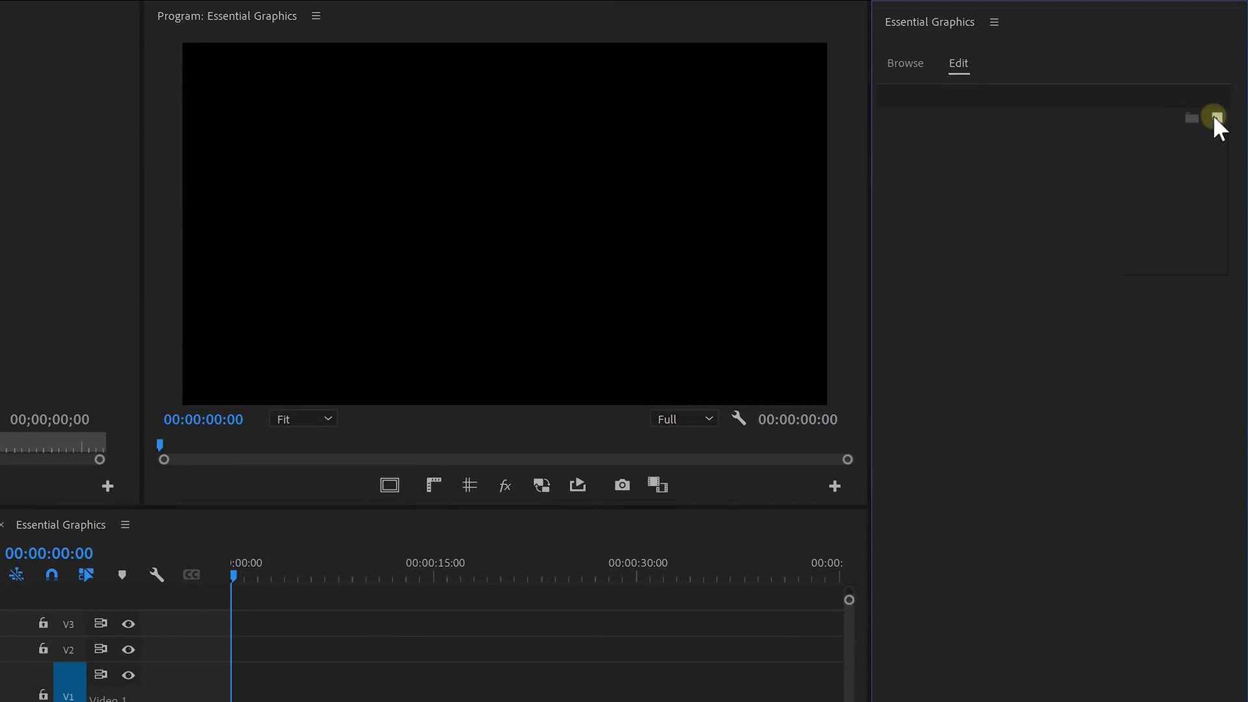
pyautogui.click(1214, 117)
pyautogui.click(1204, 140)
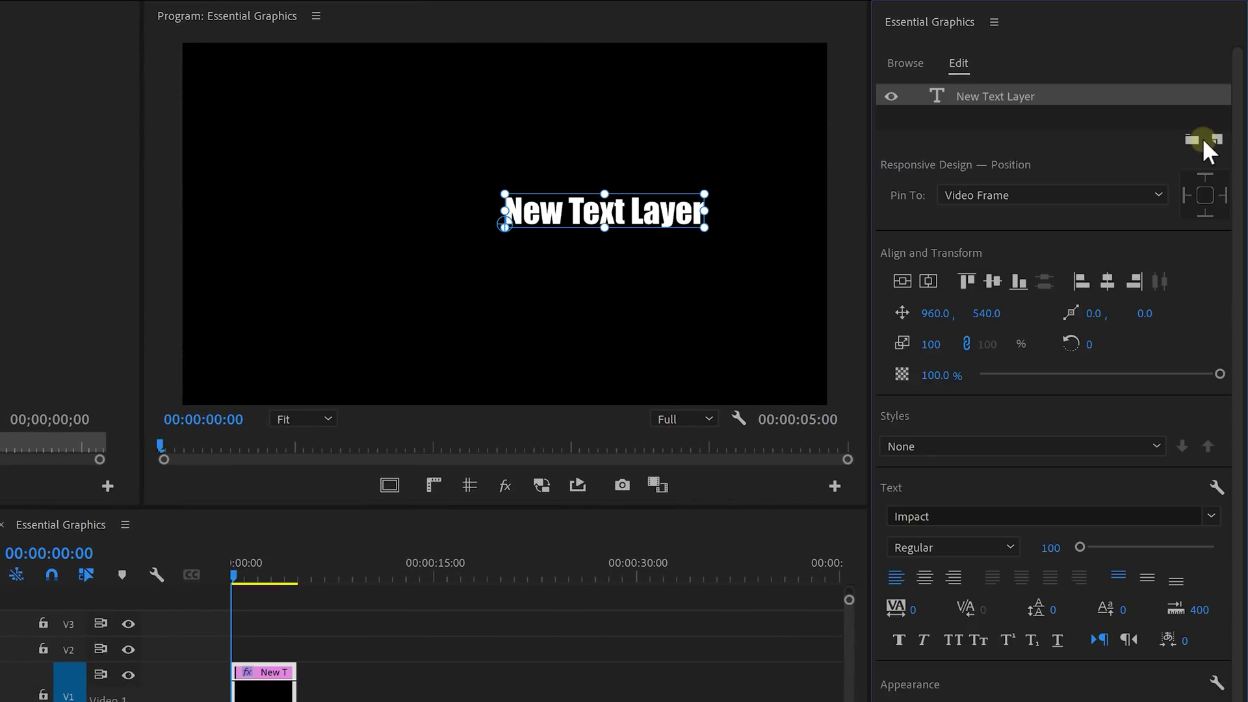
pyautogui.doubleClick(635, 219)
pyautogui.write('2022')
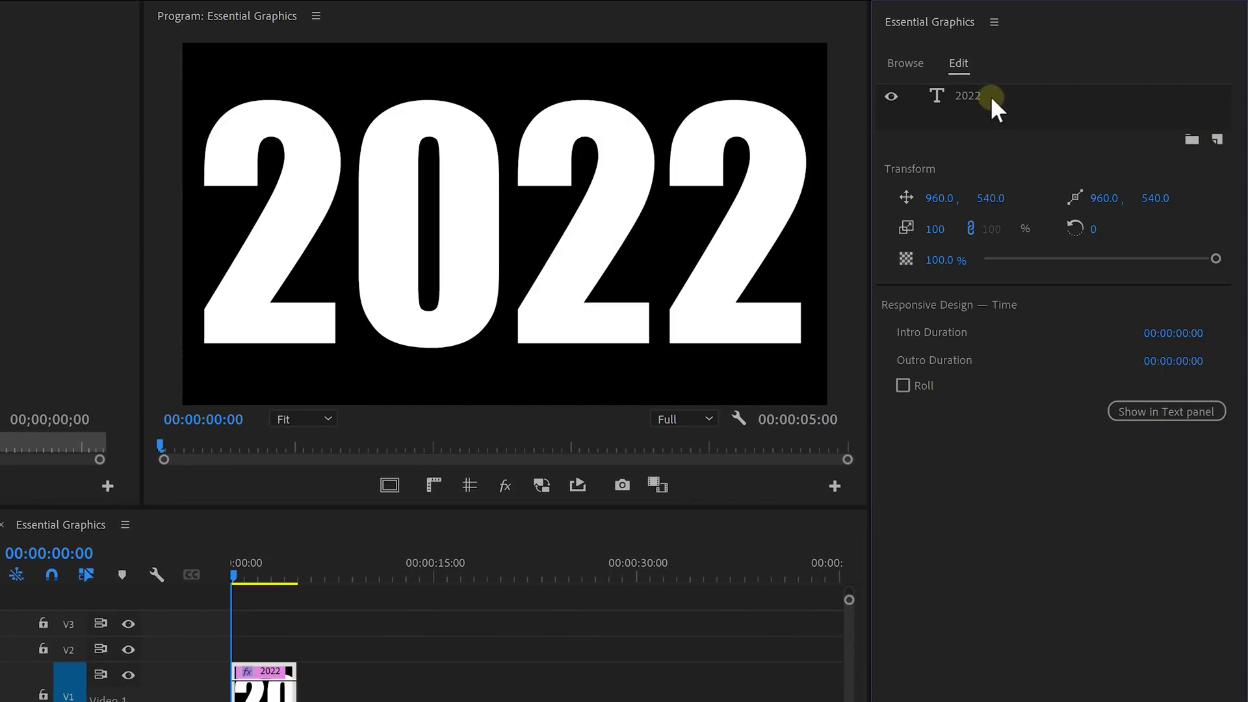
pyautogui.click(990, 96)
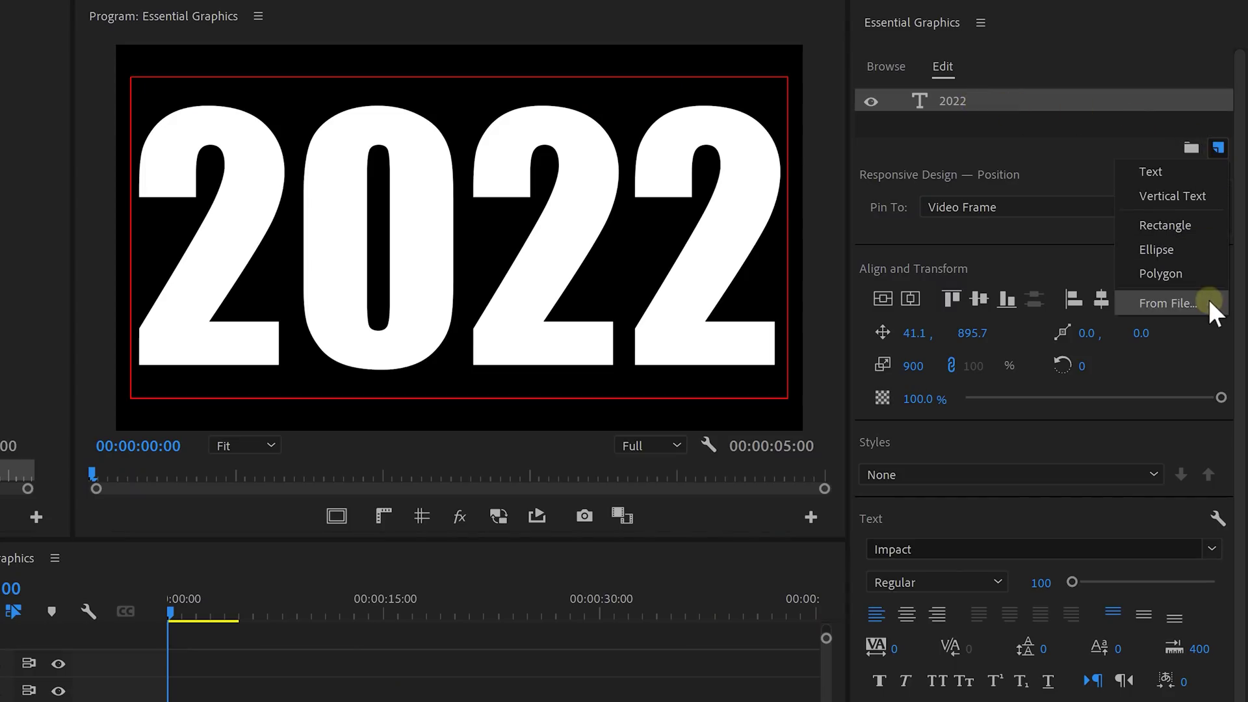
# Step: Add Clip 03.mp4 as a From File layer beneath the 2022 text
pyautogui.click(1207, 300)
pyautogui.click(216, 201)
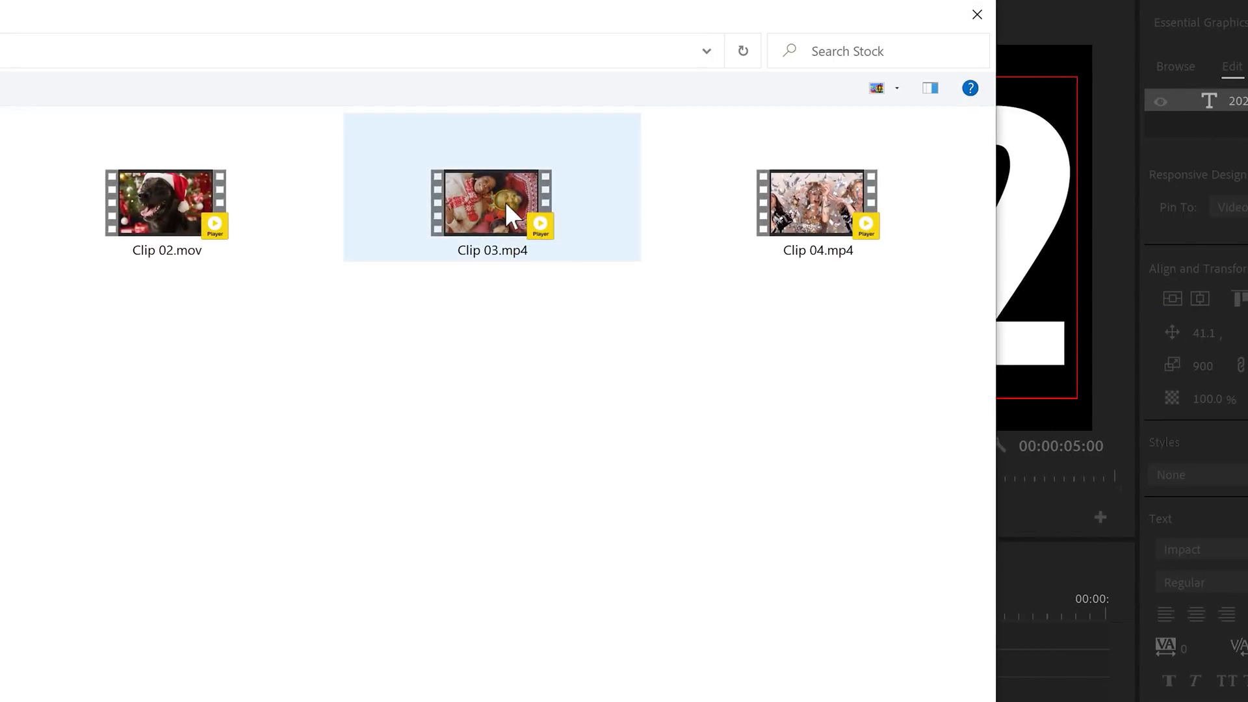
pyautogui.doubleClick(505, 201)
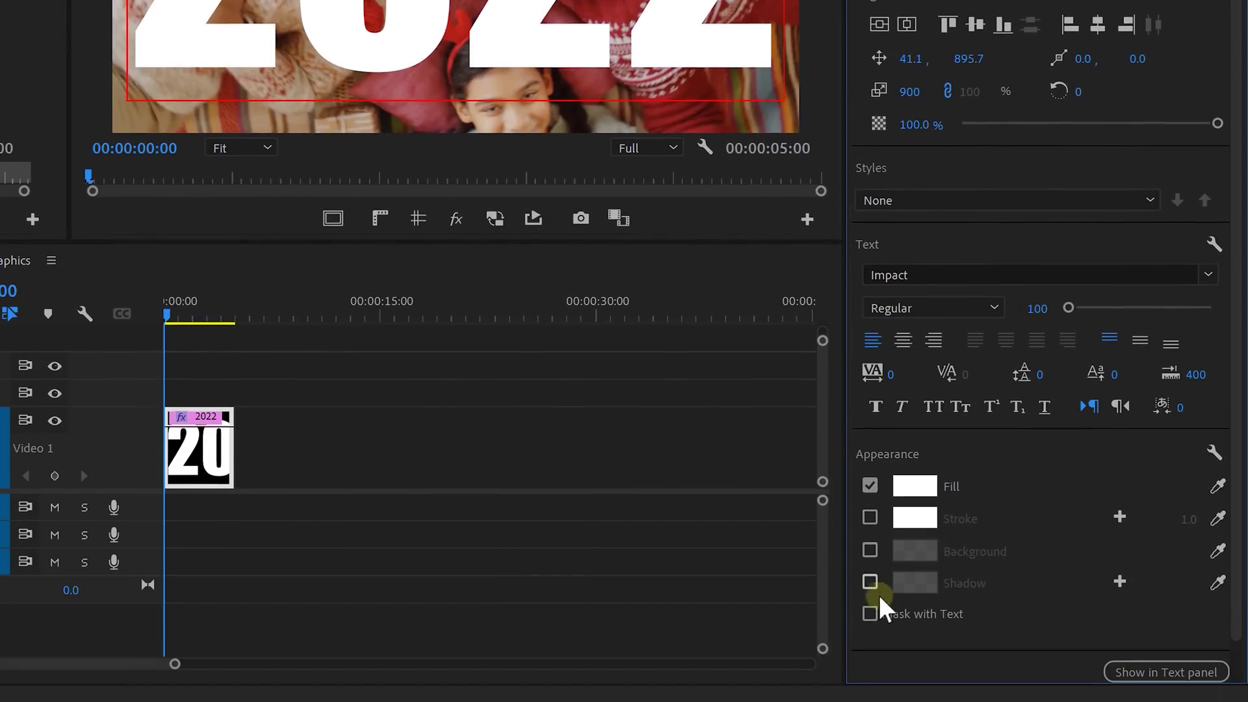
# Step: Enable Mask with Text so Clip 03 shows through 2022, then play it back
pyautogui.click(869, 614)
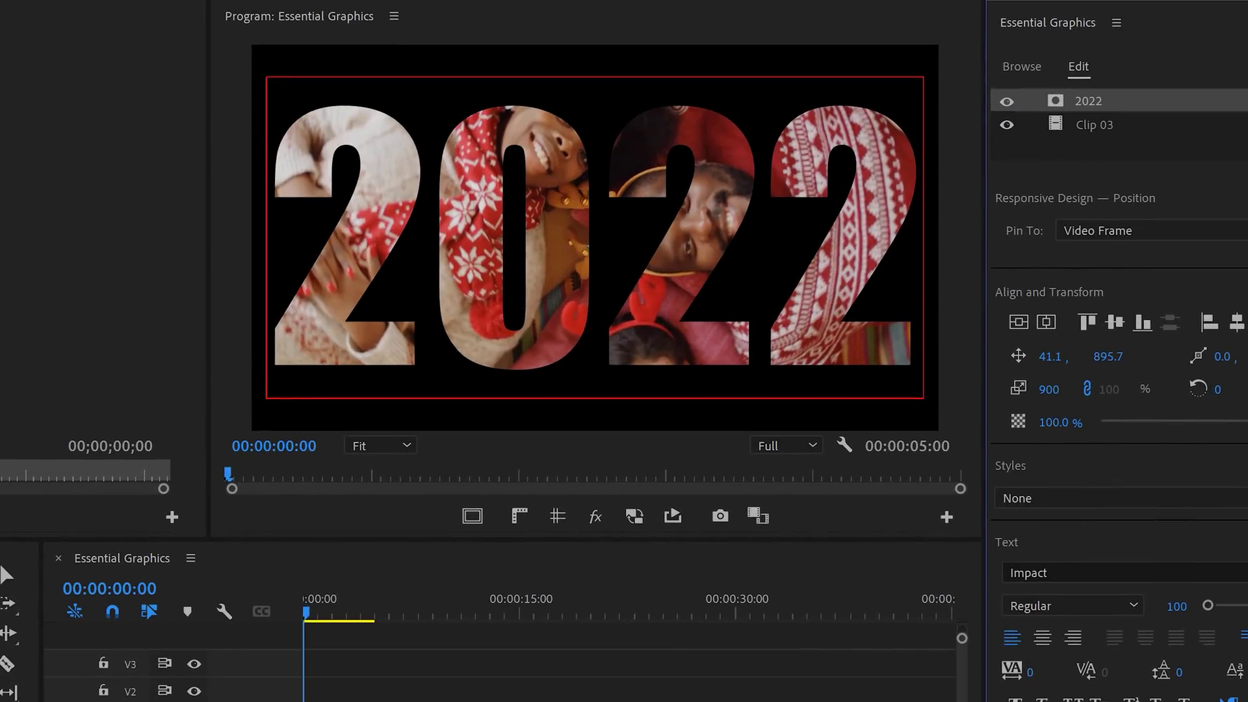
pyautogui.press('space')
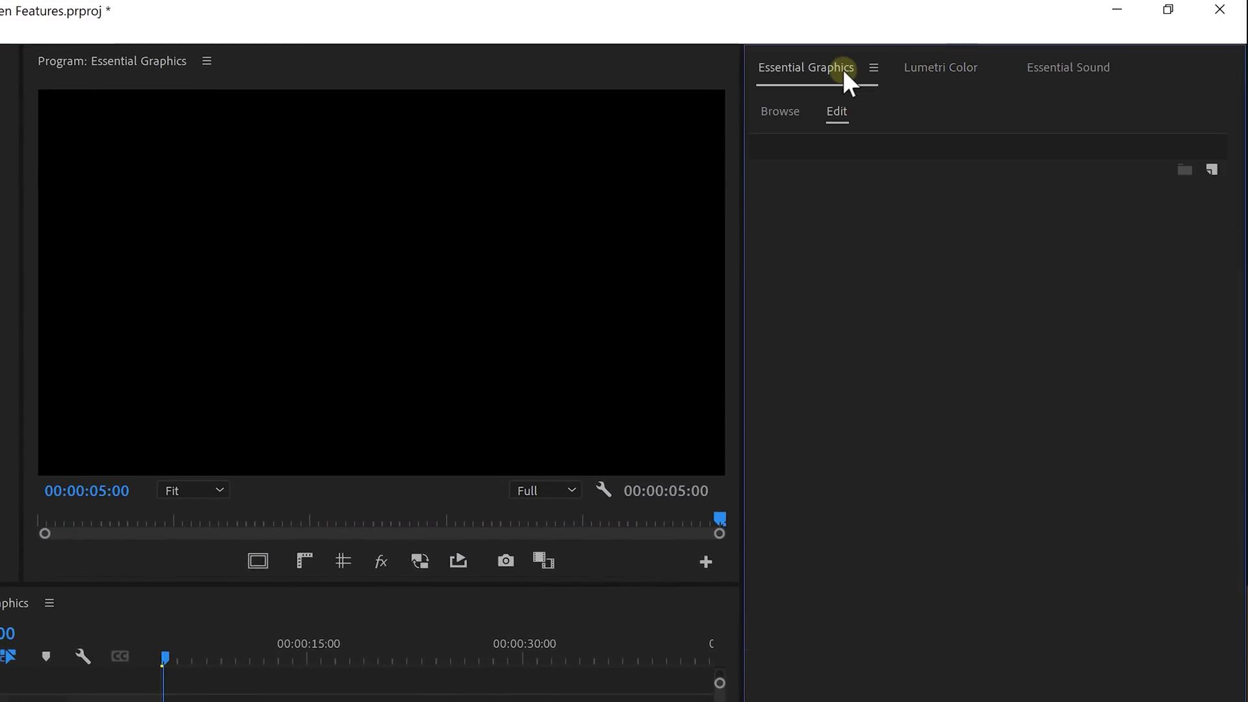
# Step: Switch between the Lumetri Color and Essential Sound tabs and bring up the panel group's settings menu
pyautogui.click(944, 73)
pyautogui.click(1062, 71)
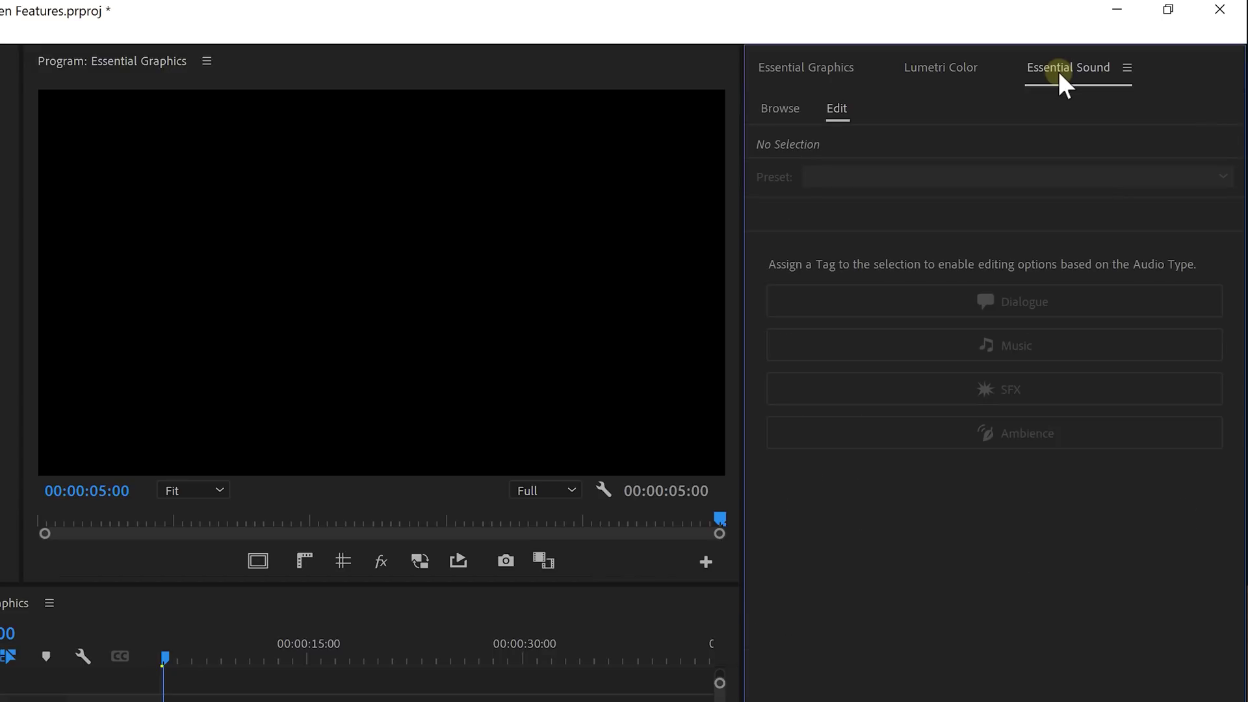
pyautogui.rightClick(910, 66)
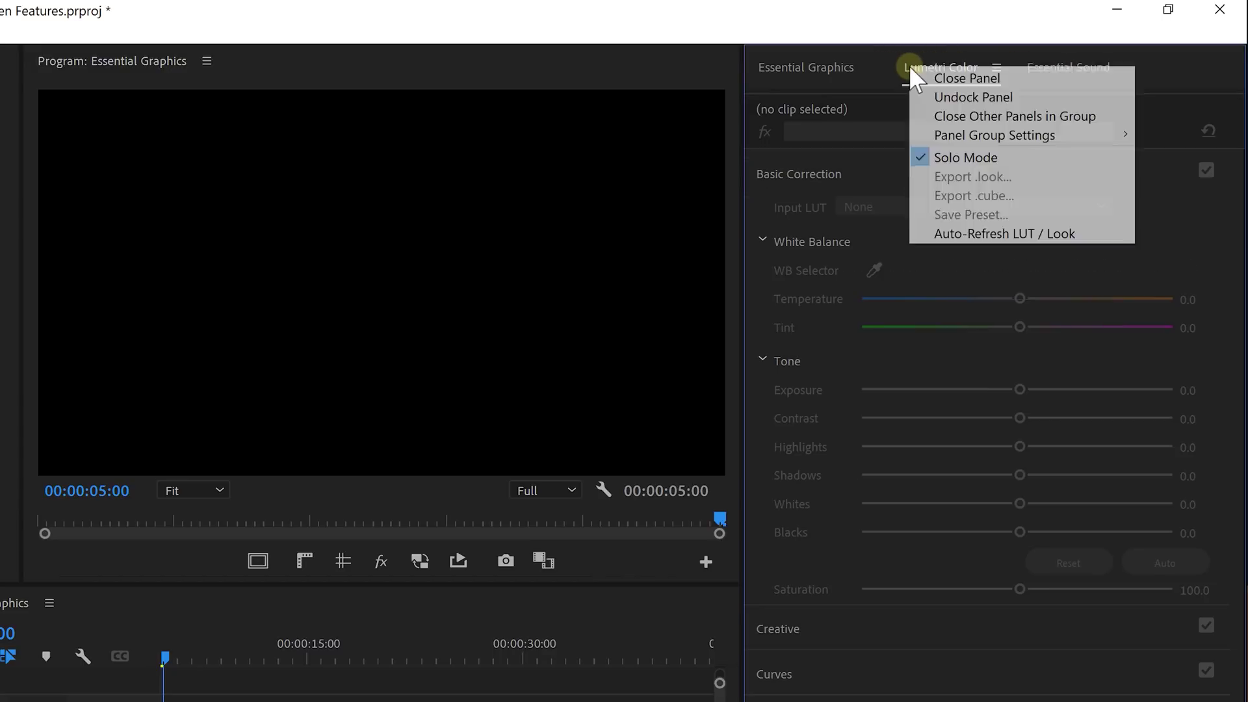
pyautogui.moveTo(1015, 139)
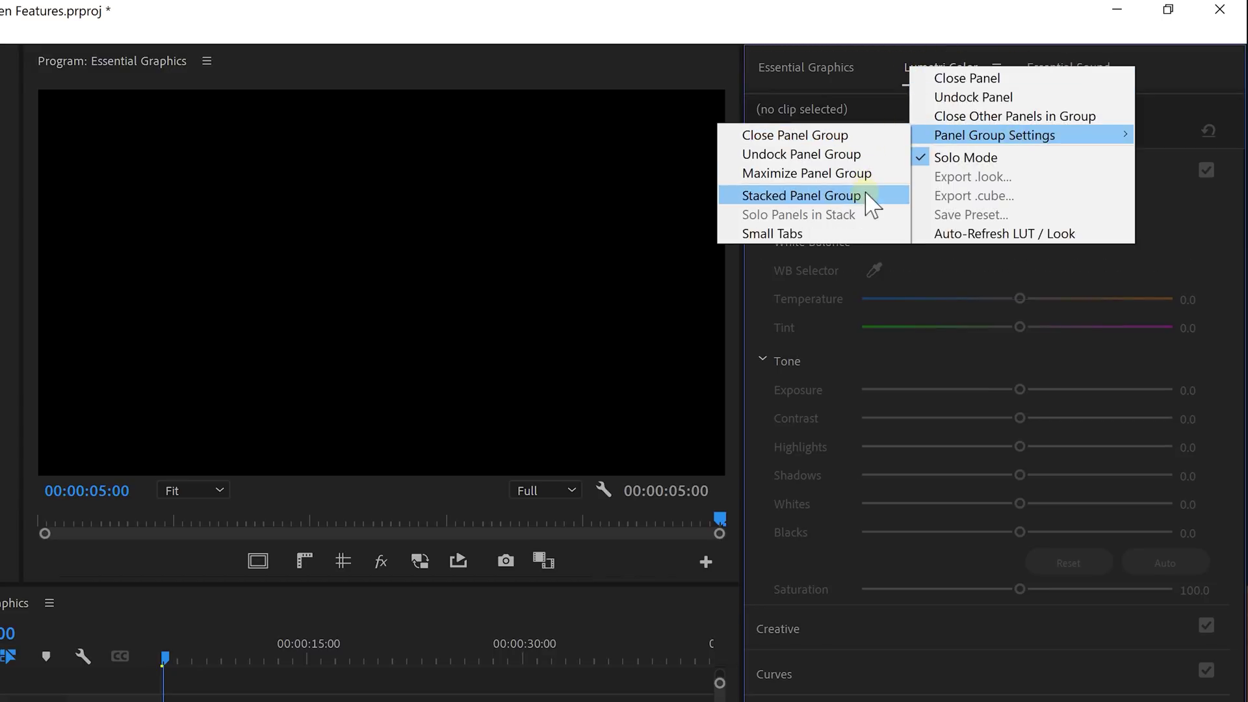
# Step: Undock the panel group, move the floating window left, and make it a Stacked Panel Group
pyautogui.click(863, 156)
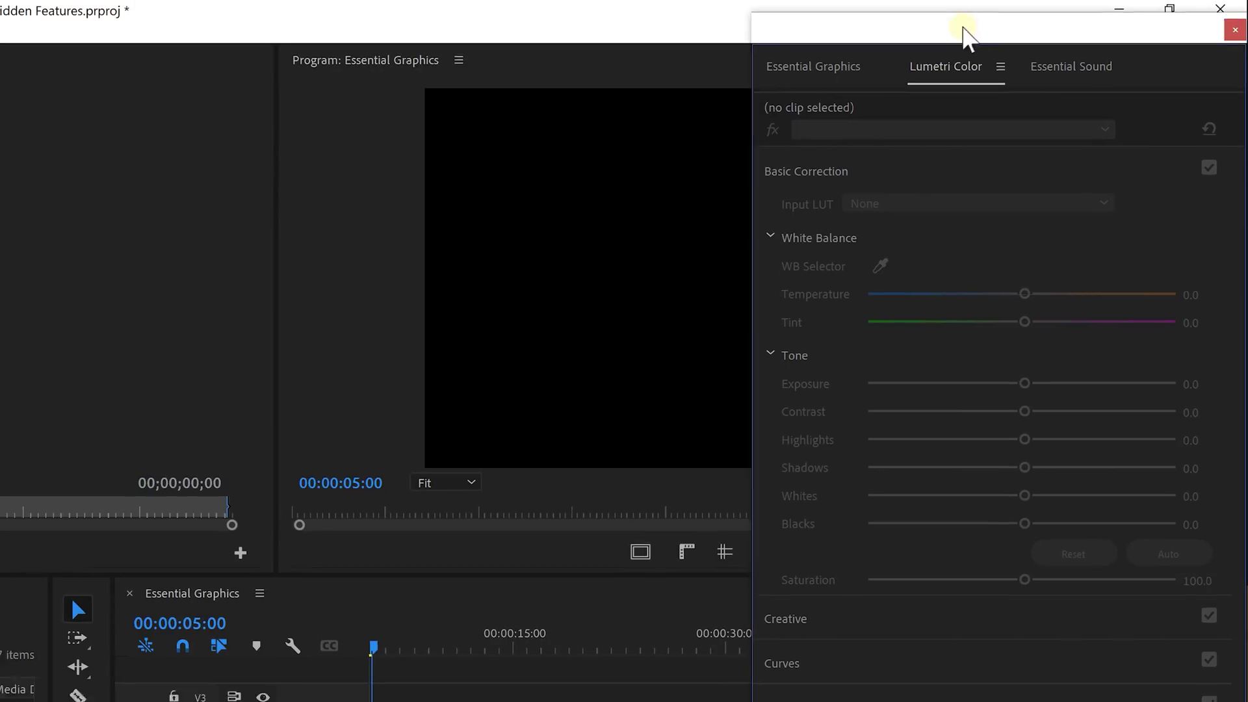
pyautogui.moveTo(974, 33); pyautogui.dragTo(477, 47)
pyautogui.moveTo(739, 36); pyautogui.dragTo(609, 22)
pyautogui.rightClick(589, 50)
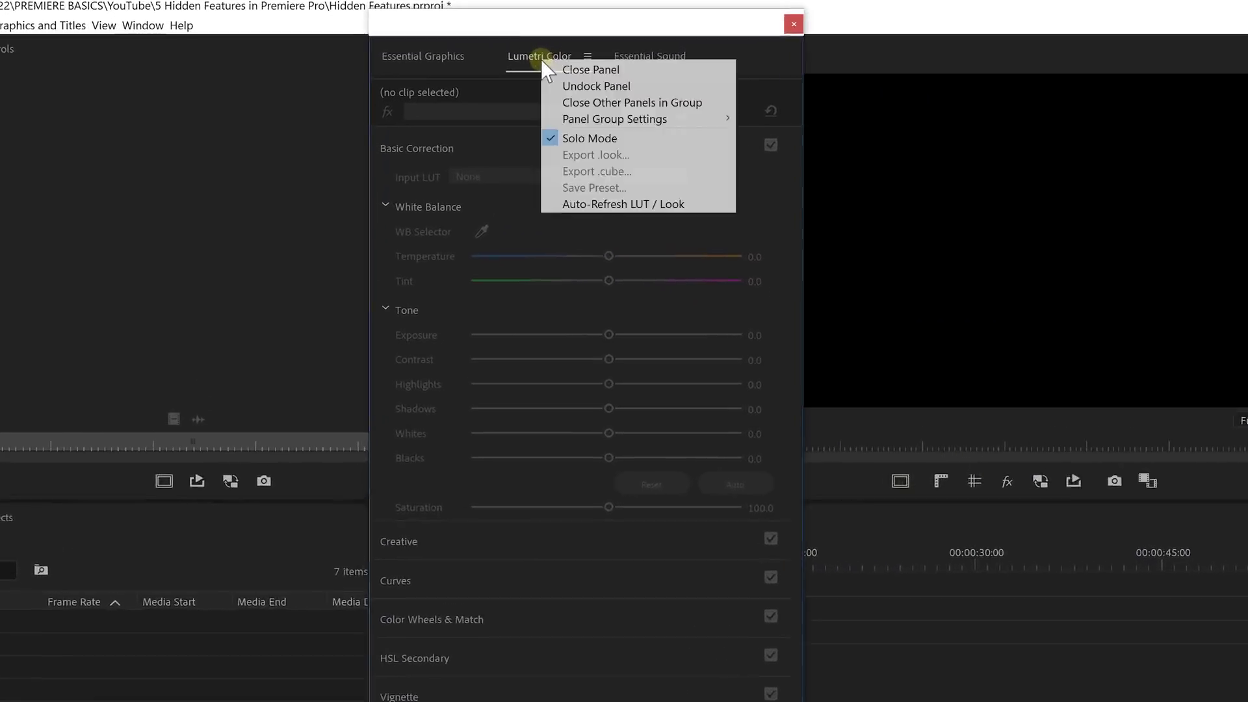
pyautogui.moveTo(645, 95)
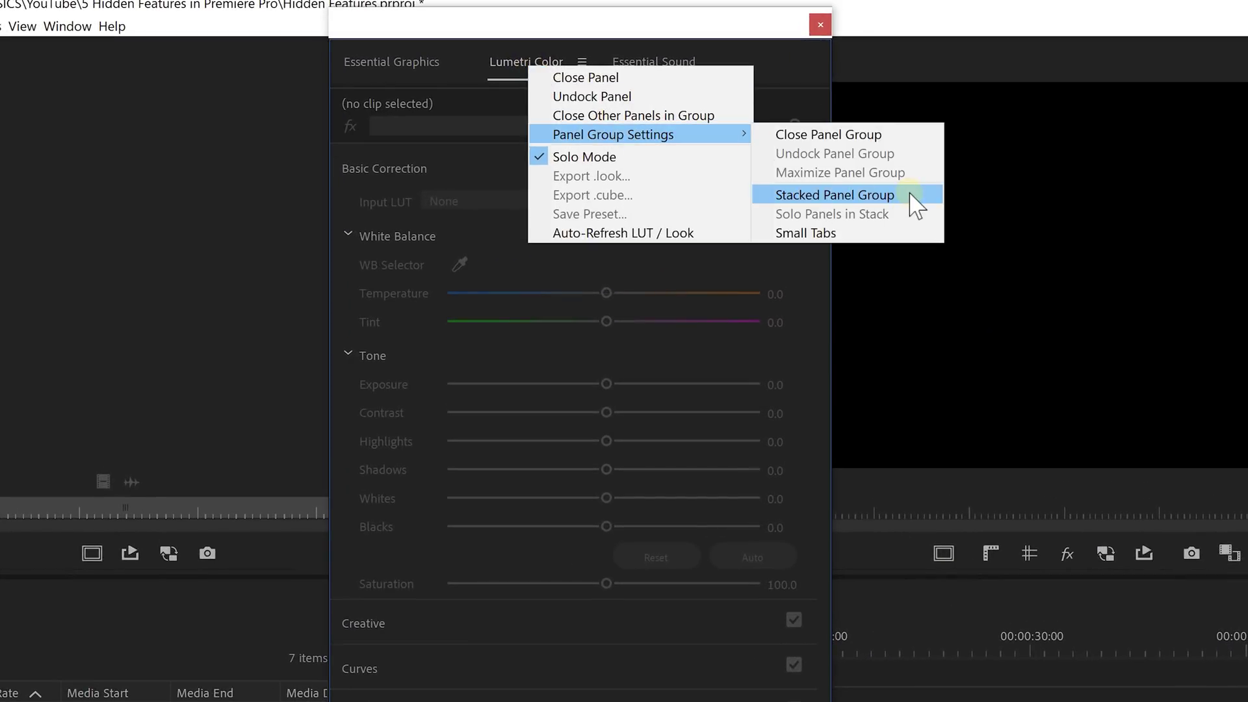
pyautogui.click(913, 197)
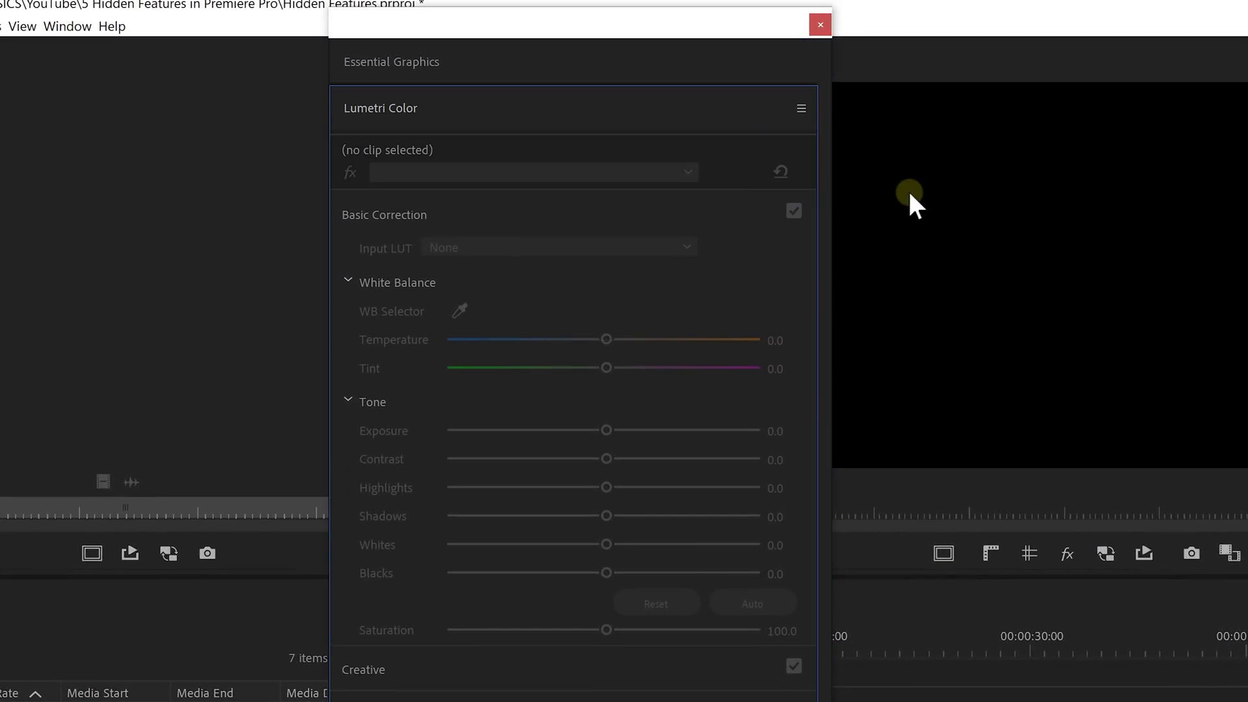
# Step: Collapse and expand the Lumetri Color, Essential Graphics and Essential Sound rows in turn
pyautogui.click(418, 109)
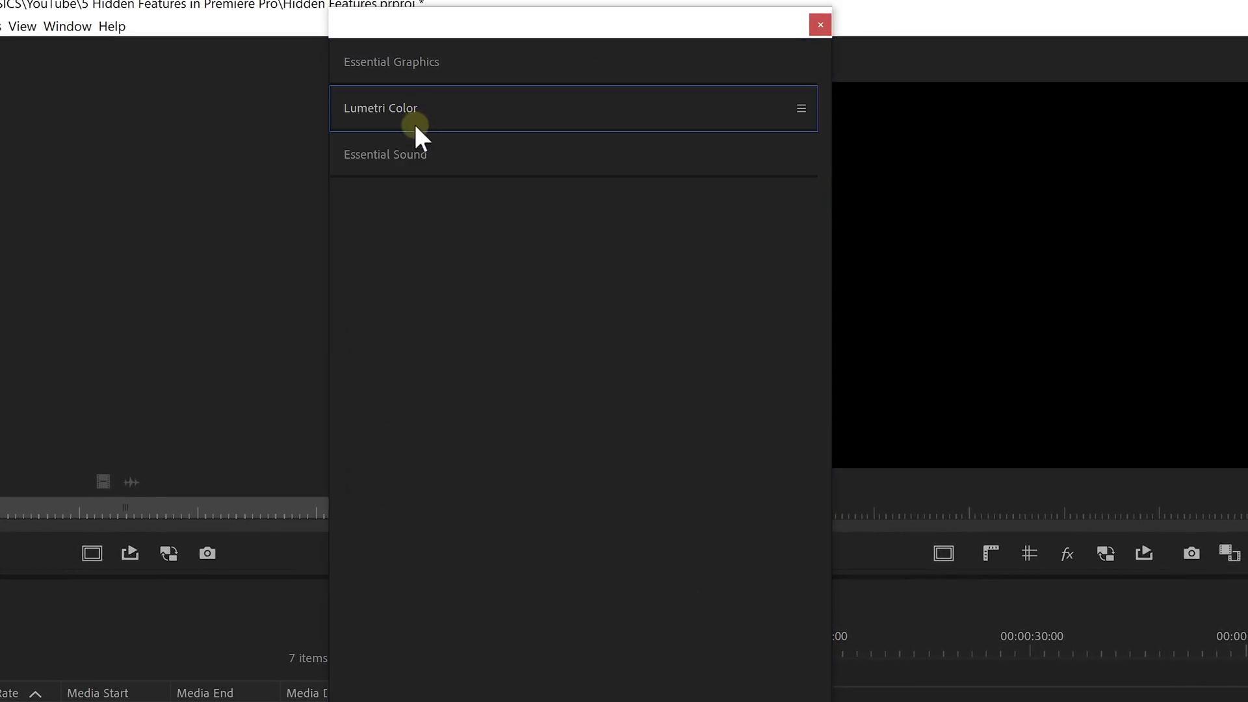
pyautogui.click(419, 67)
pyautogui.click(419, 154)
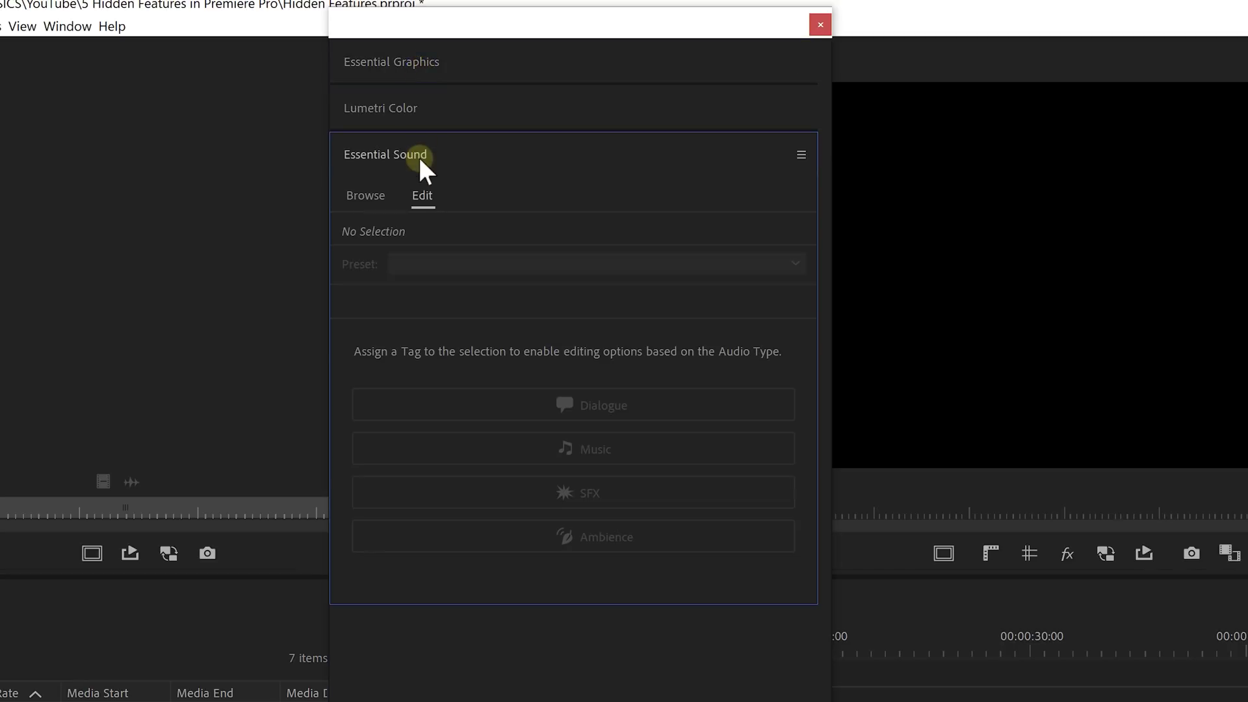
pyautogui.click(414, 113)
pyautogui.click(414, 68)
pyautogui.click(416, 69)
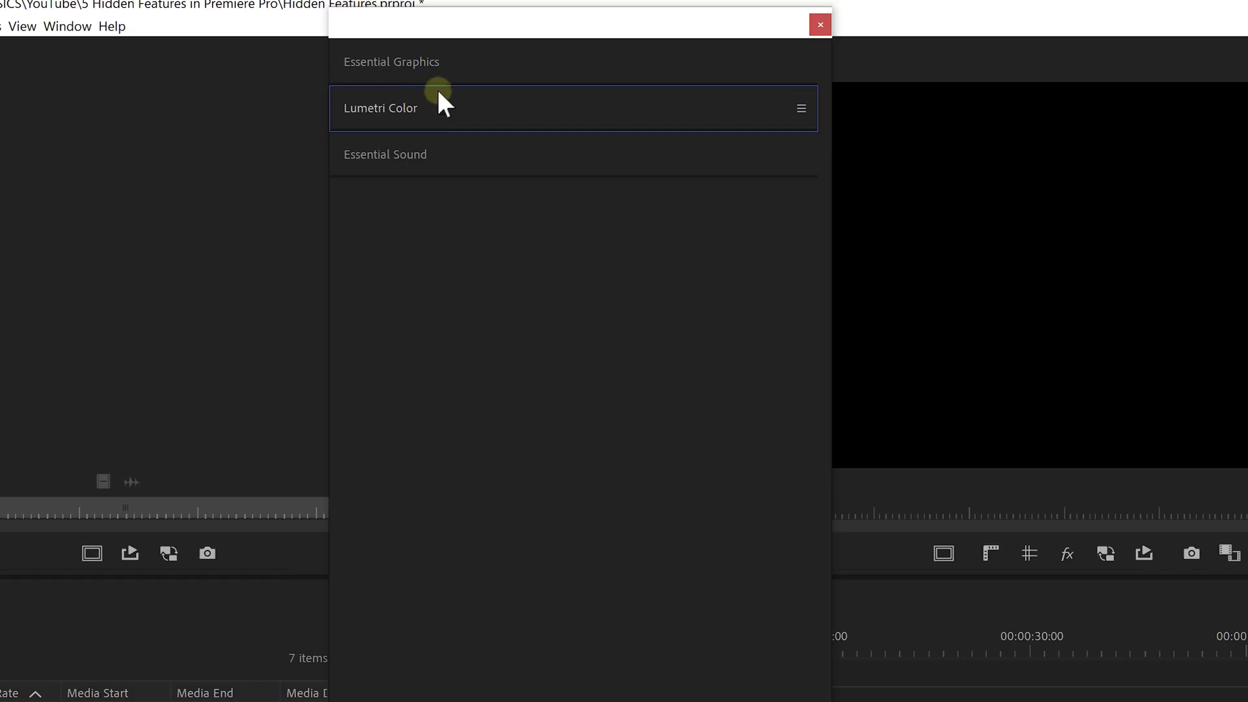
# Step: Turn on Solo Panels in Stack, then expand Essential Graphics and then Lumetri Color
pyautogui.rightClick(459, 63)
pyautogui.click(595, 133)
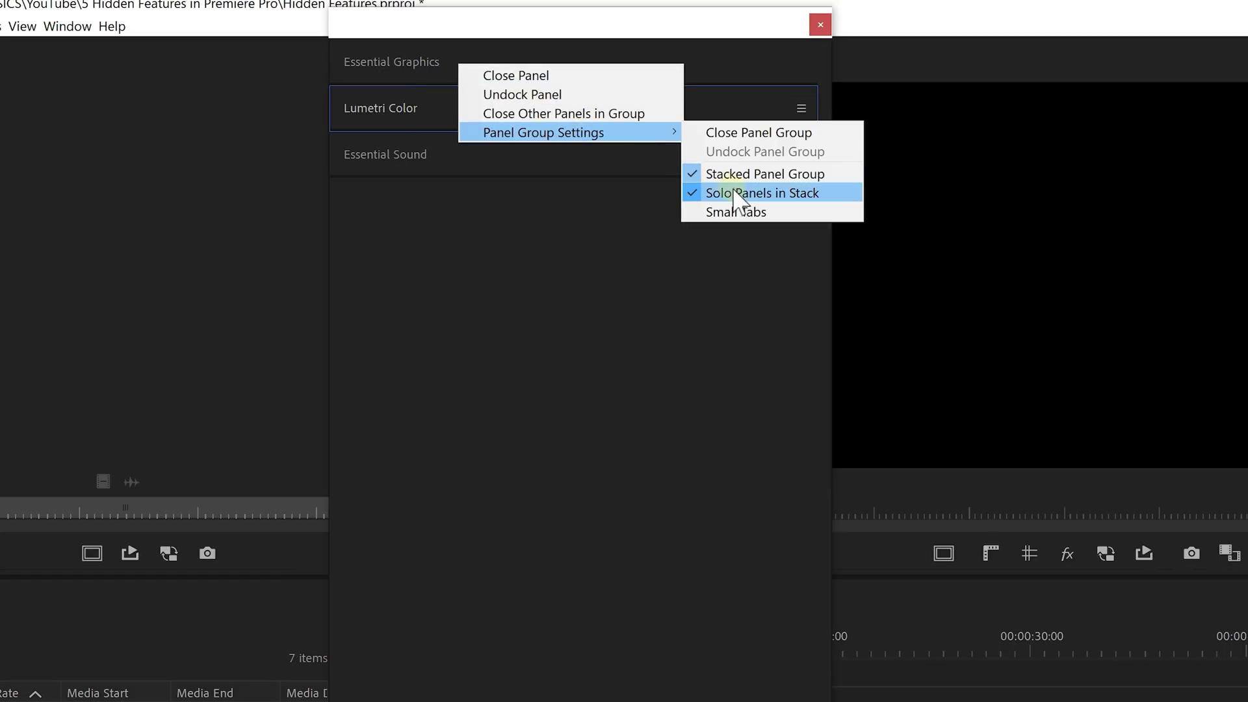
pyautogui.click(828, 194)
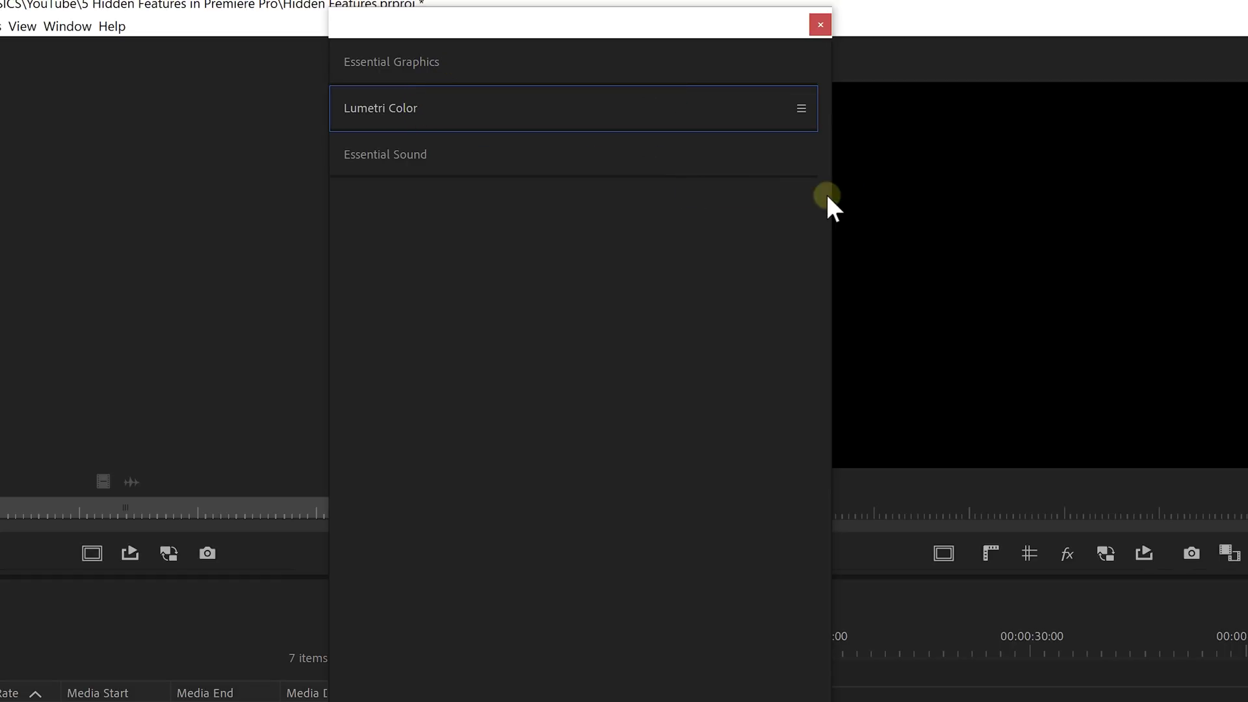
pyautogui.click(474, 74)
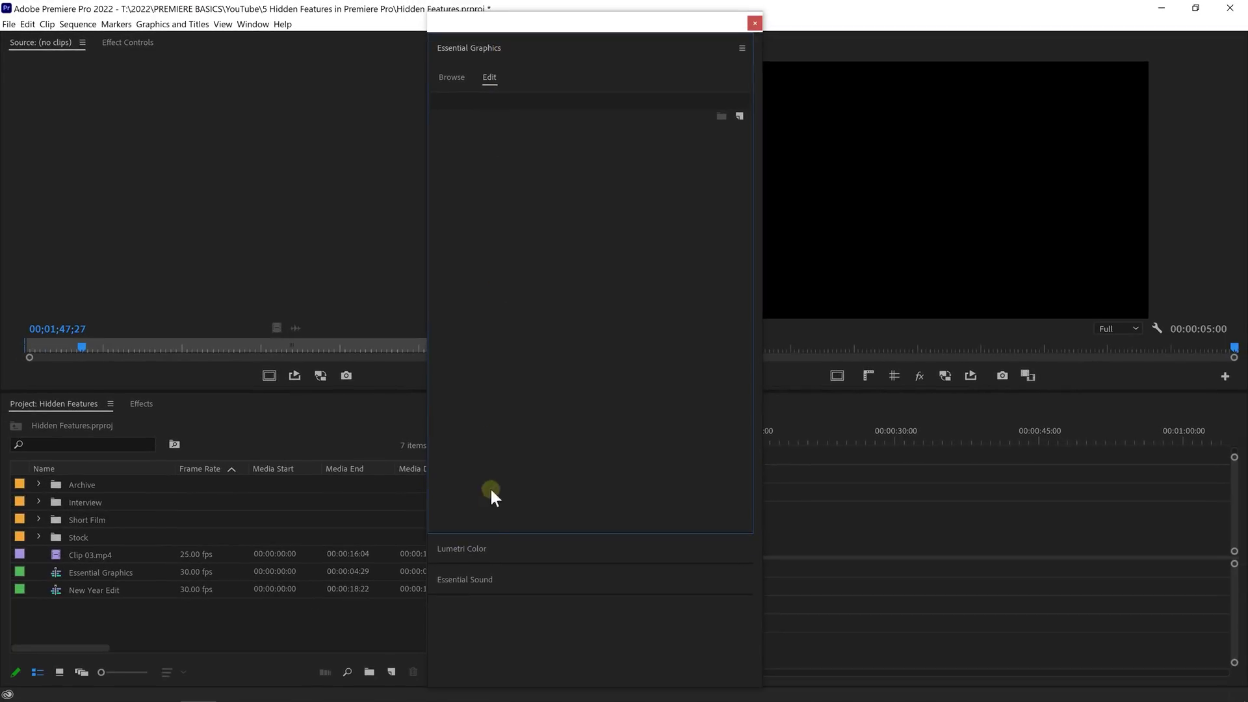
pyautogui.click(493, 546)
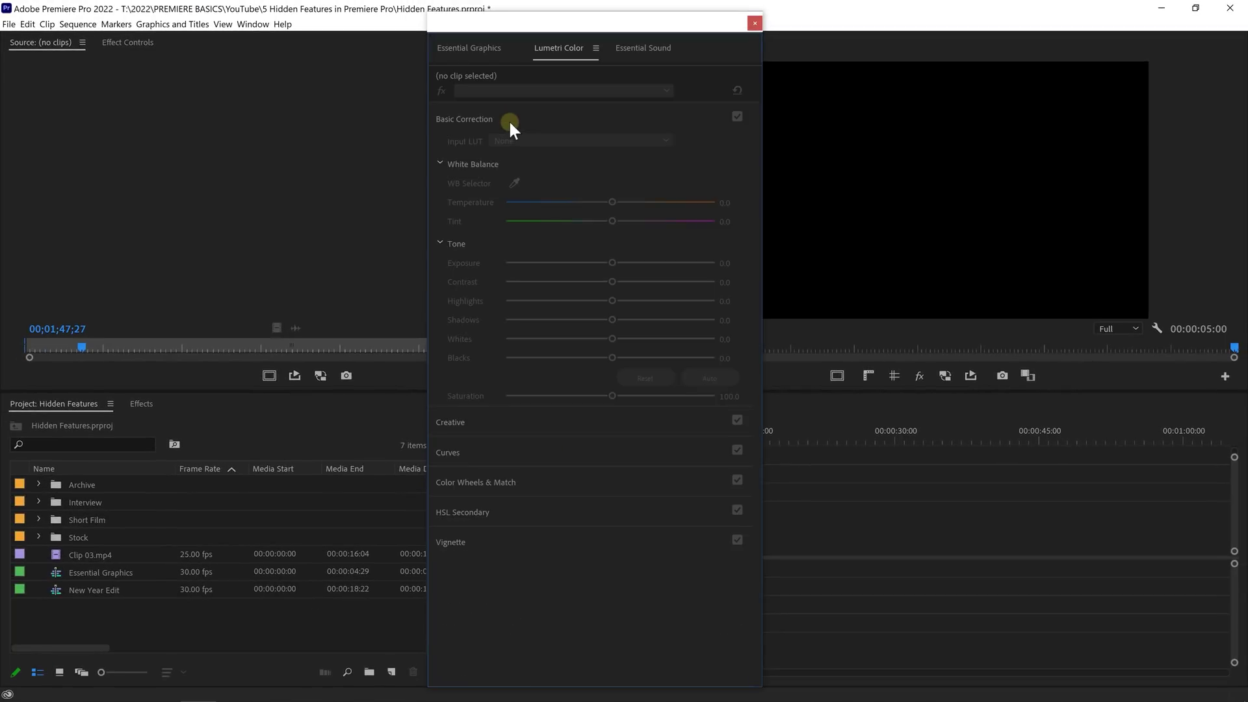
# Step: Open Lumetri Color's Creative, Curves, and Color Wheels & Match sections in turn
pyautogui.click(479, 423)
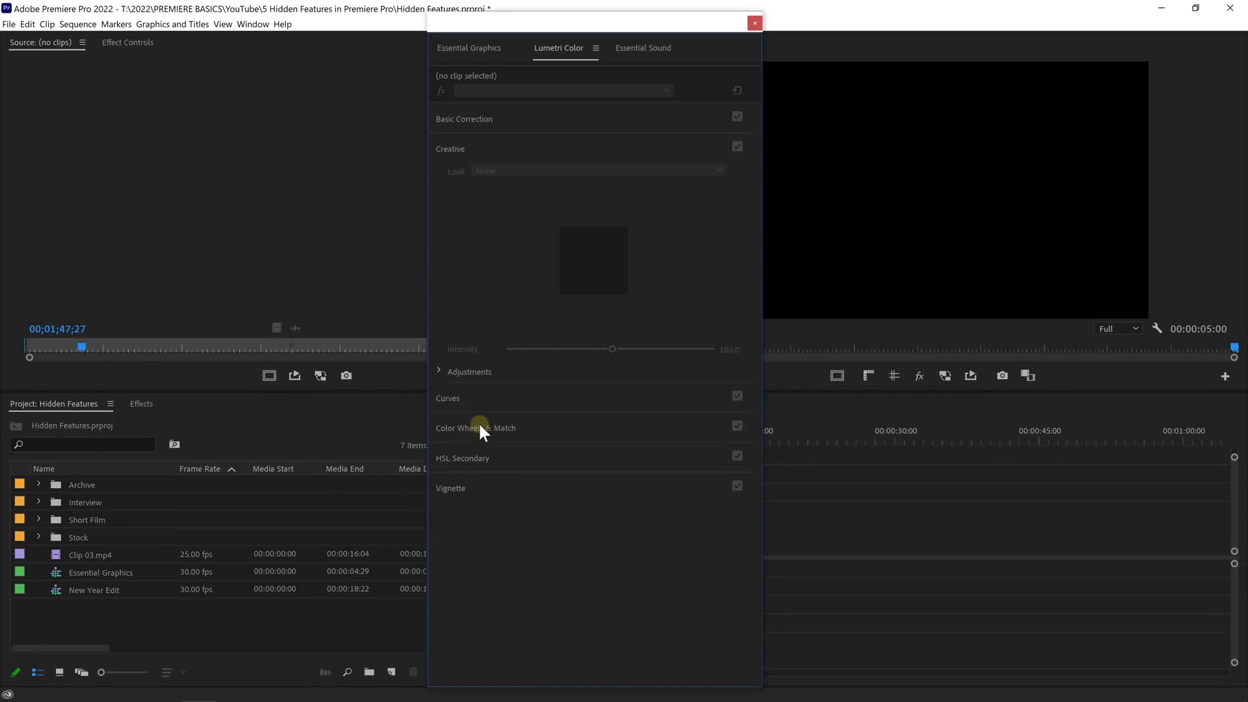
pyautogui.click(493, 391)
pyautogui.click(482, 252)
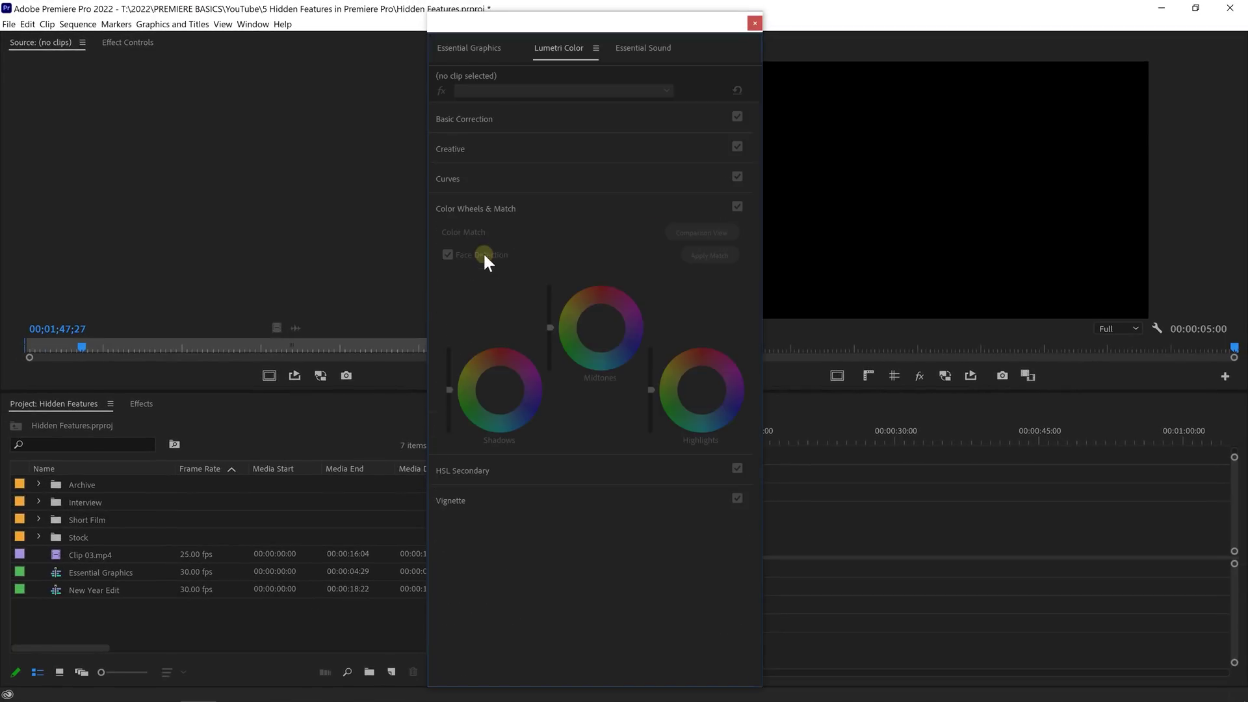
# Step: Disable Lumetri Color's Solo Mode, then open Basic Correction and Creative together
pyautogui.rightClick(561, 54)
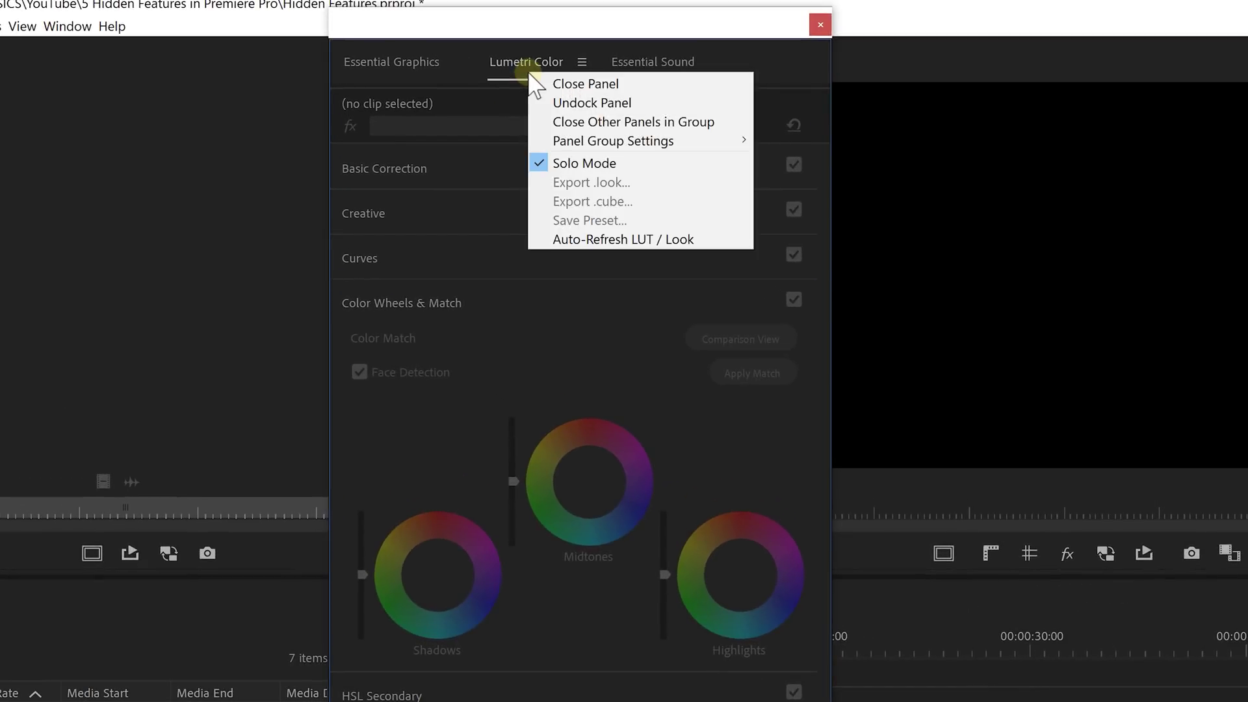
pyautogui.click(628, 166)
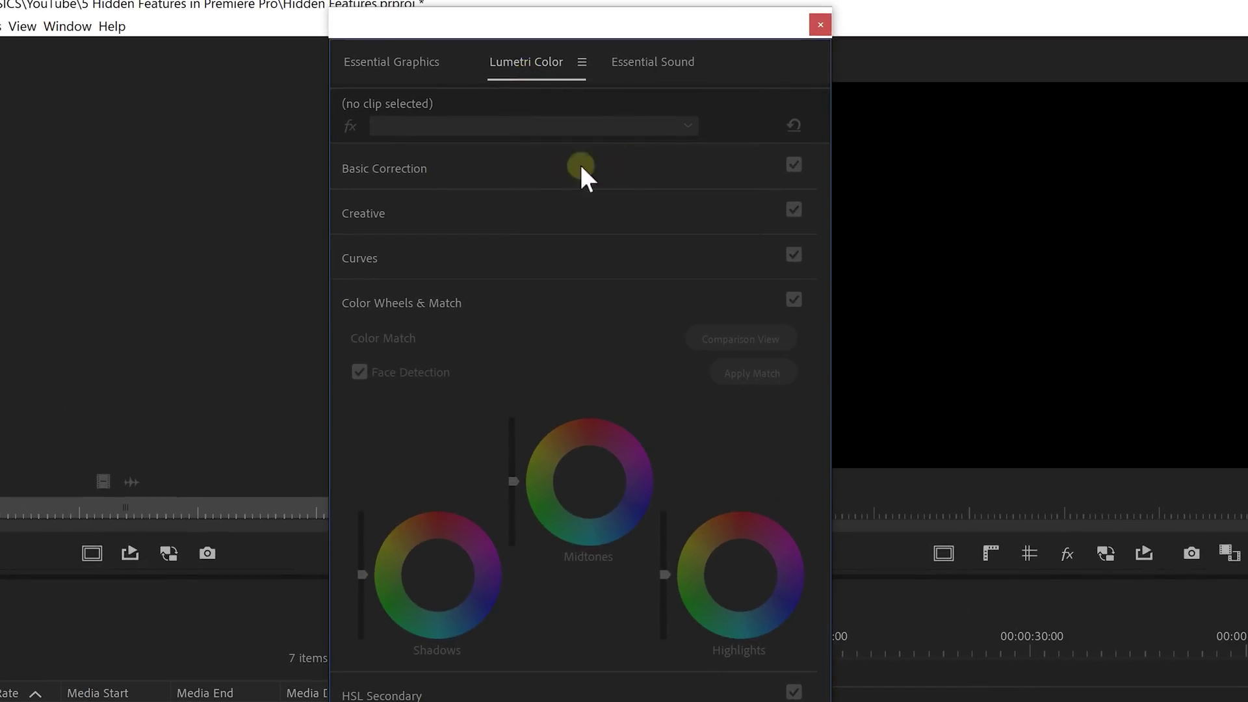
pyautogui.click(417, 170)
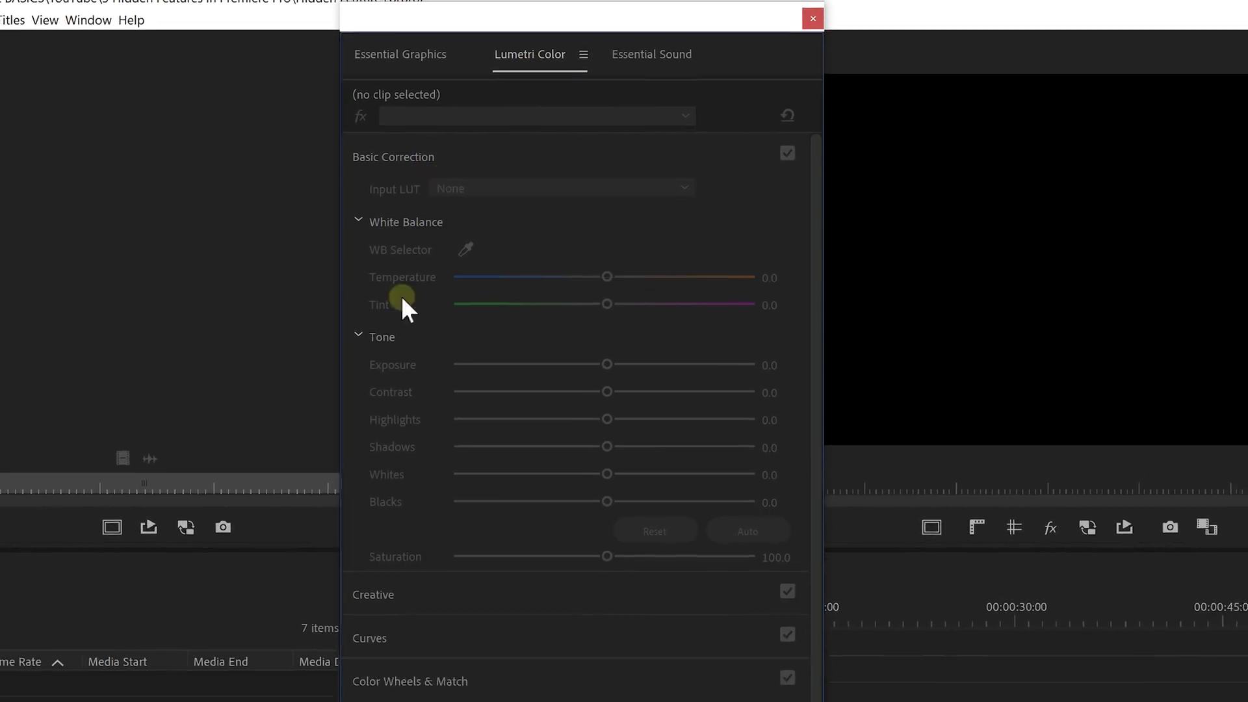
pyautogui.click(392, 594)
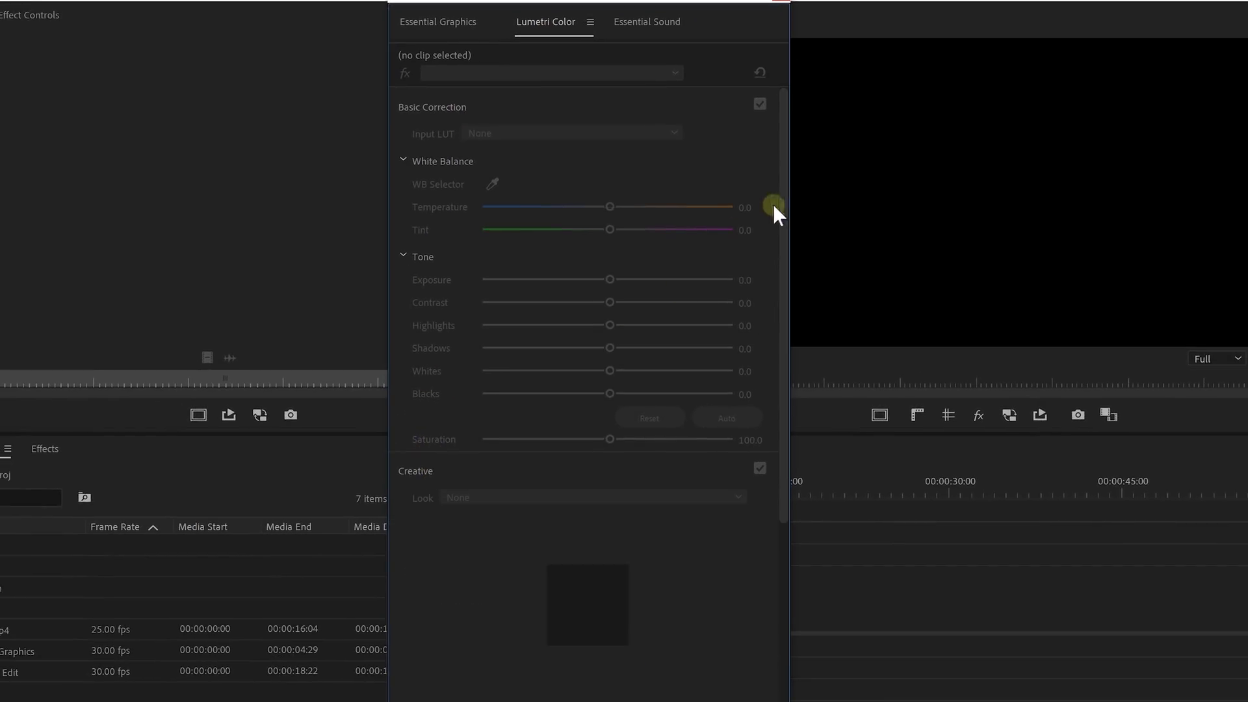
pyautogui.moveTo(774, 204); pyautogui.dragTo(774, 173)
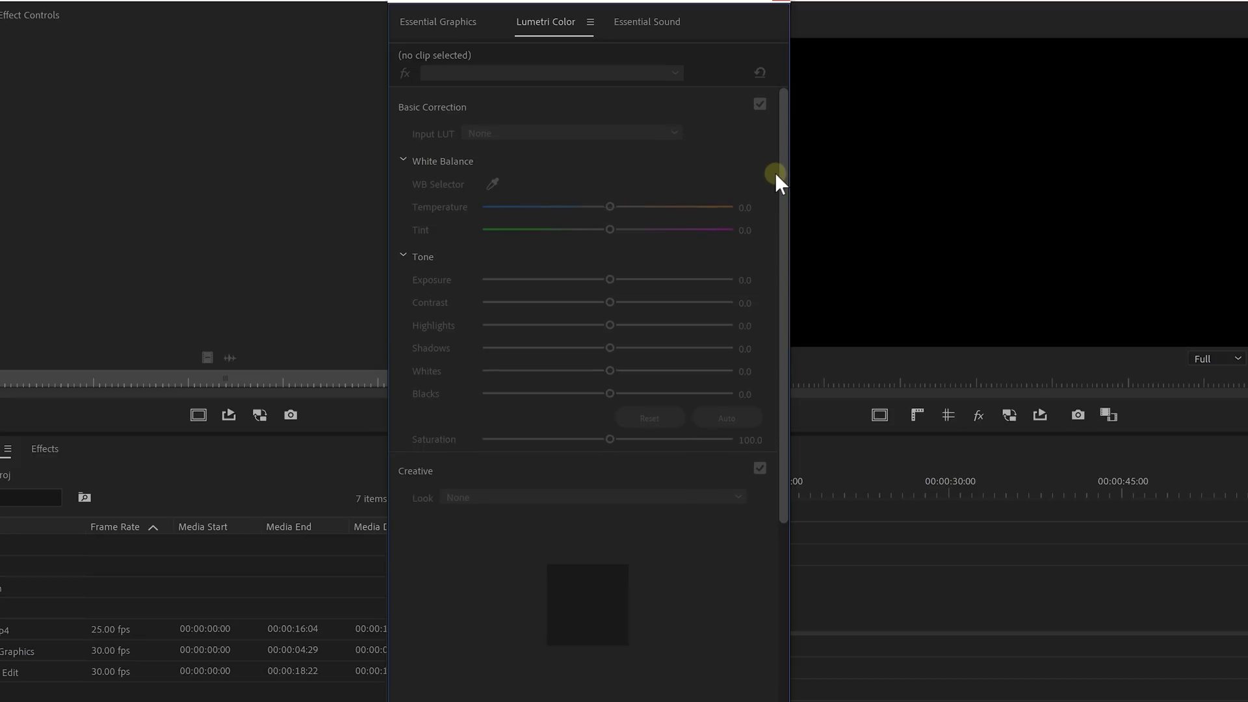
pyautogui.click(442, 107)
pyautogui.click(442, 107)
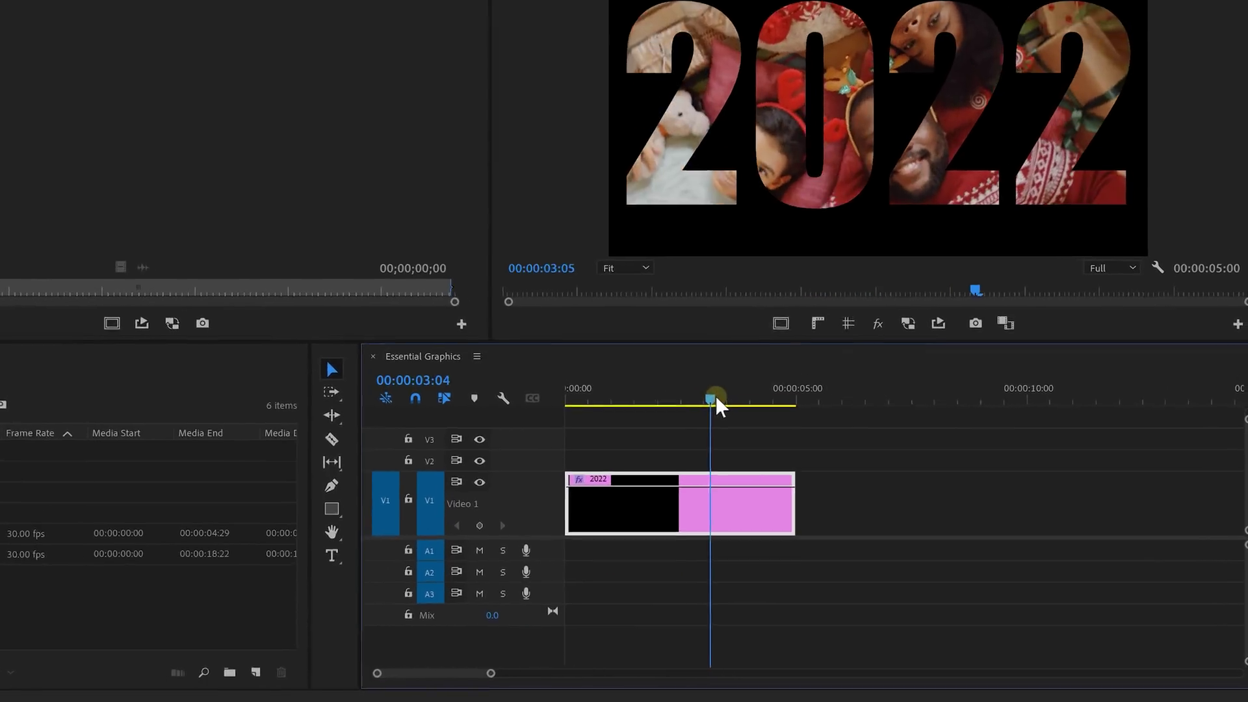
pyautogui.click(743, 441)
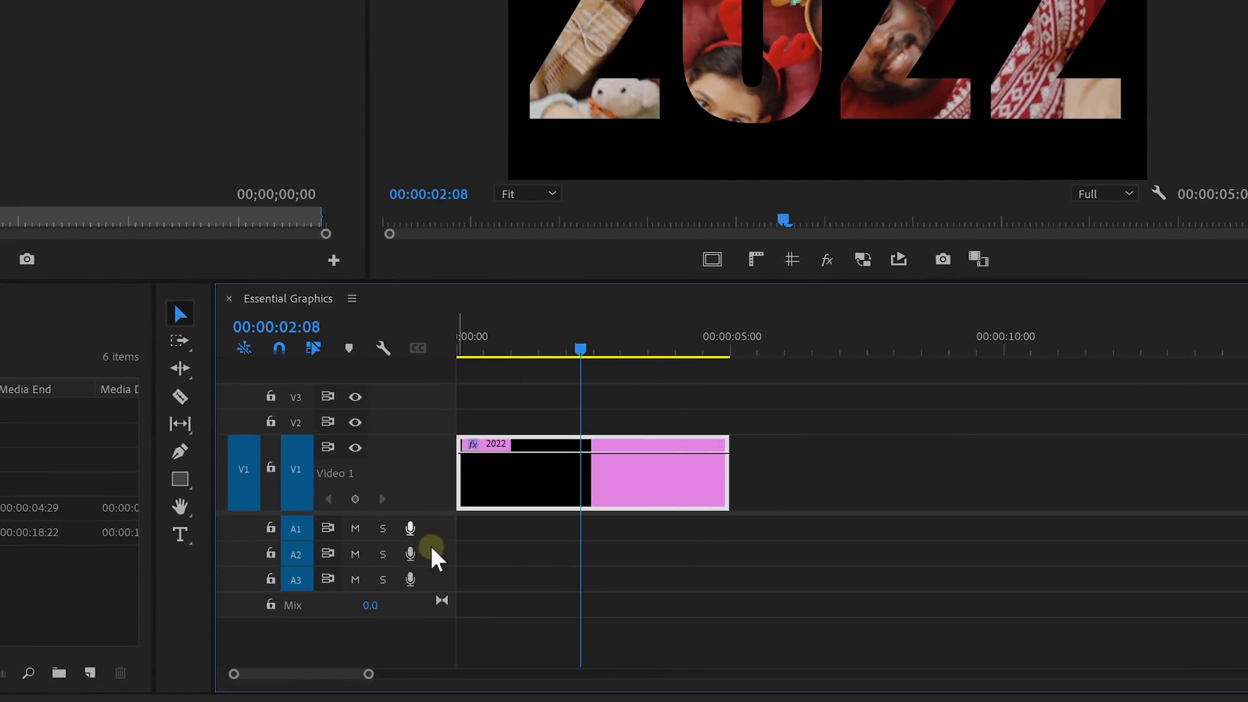
pyautogui.moveTo(520, 488); pyautogui.dragTo(878, 495)
pyautogui.moveTo(849, 336); pyautogui.dragTo(885, 346)
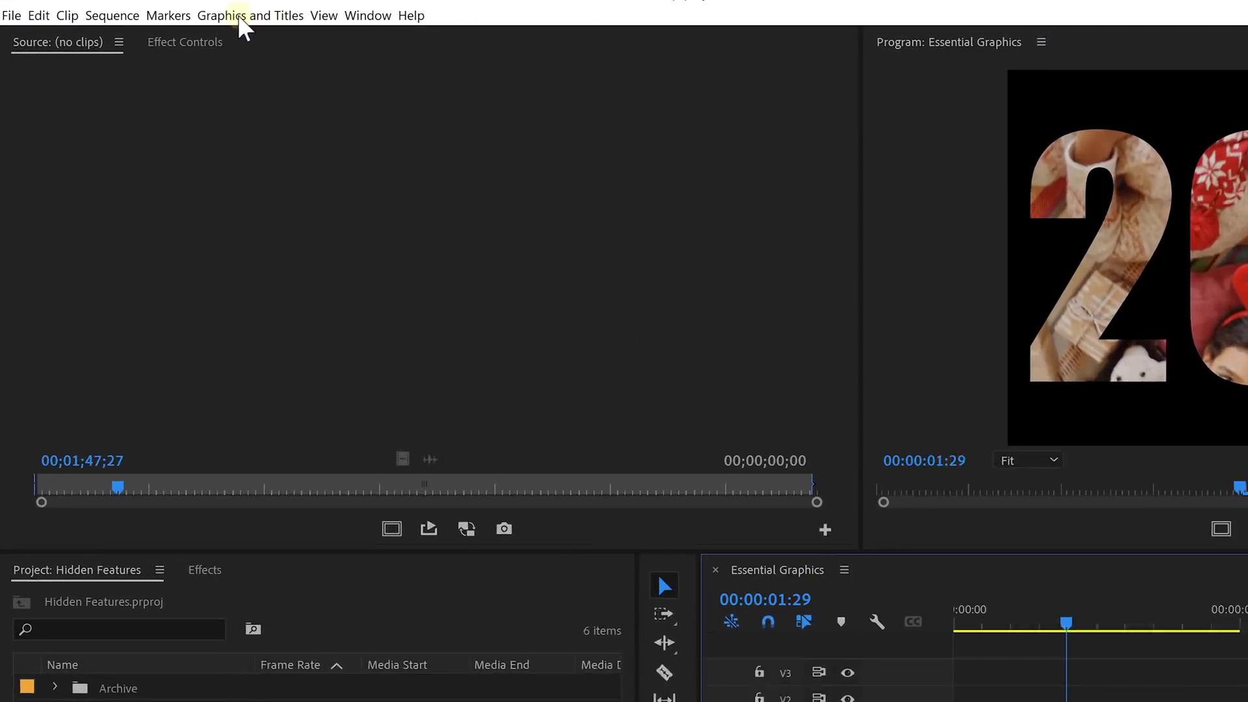
# Step: Upgrade the 2022 title to a source Graphic, then place a second Graphic clip later on V1
pyautogui.click(164, 24)
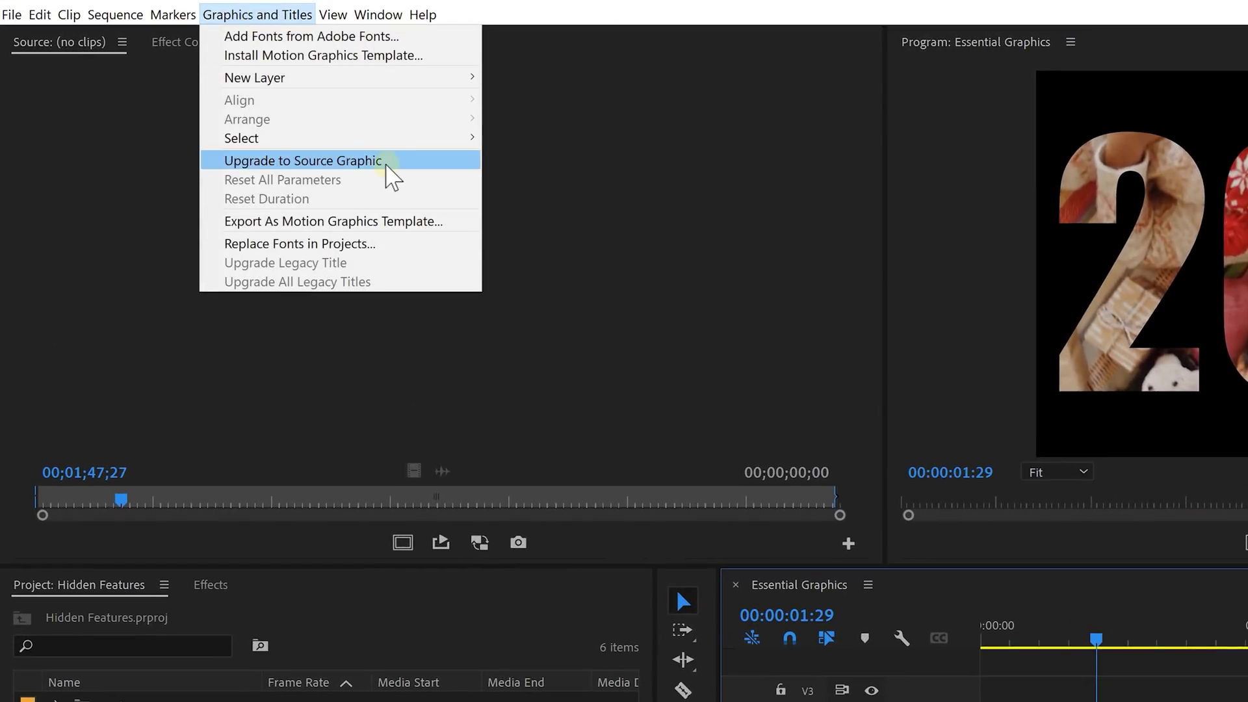
pyautogui.click(419, 166)
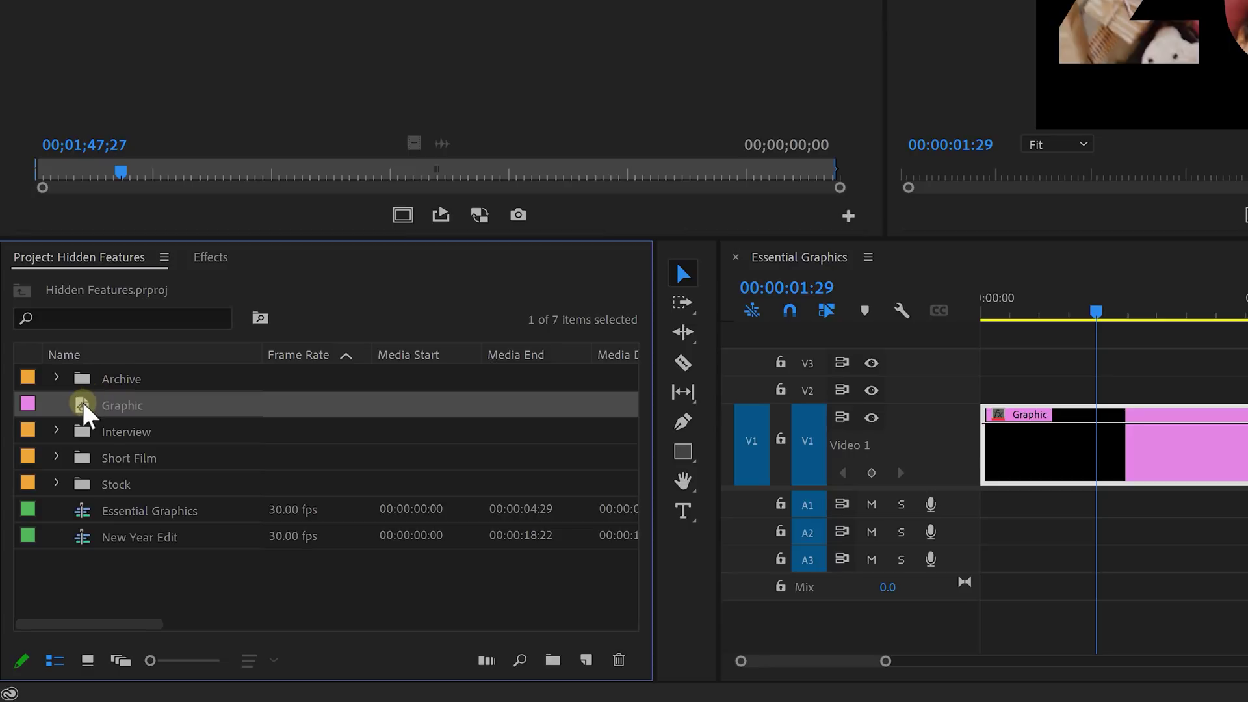
pyautogui.moveTo(83, 408); pyautogui.dragTo(865, 443)
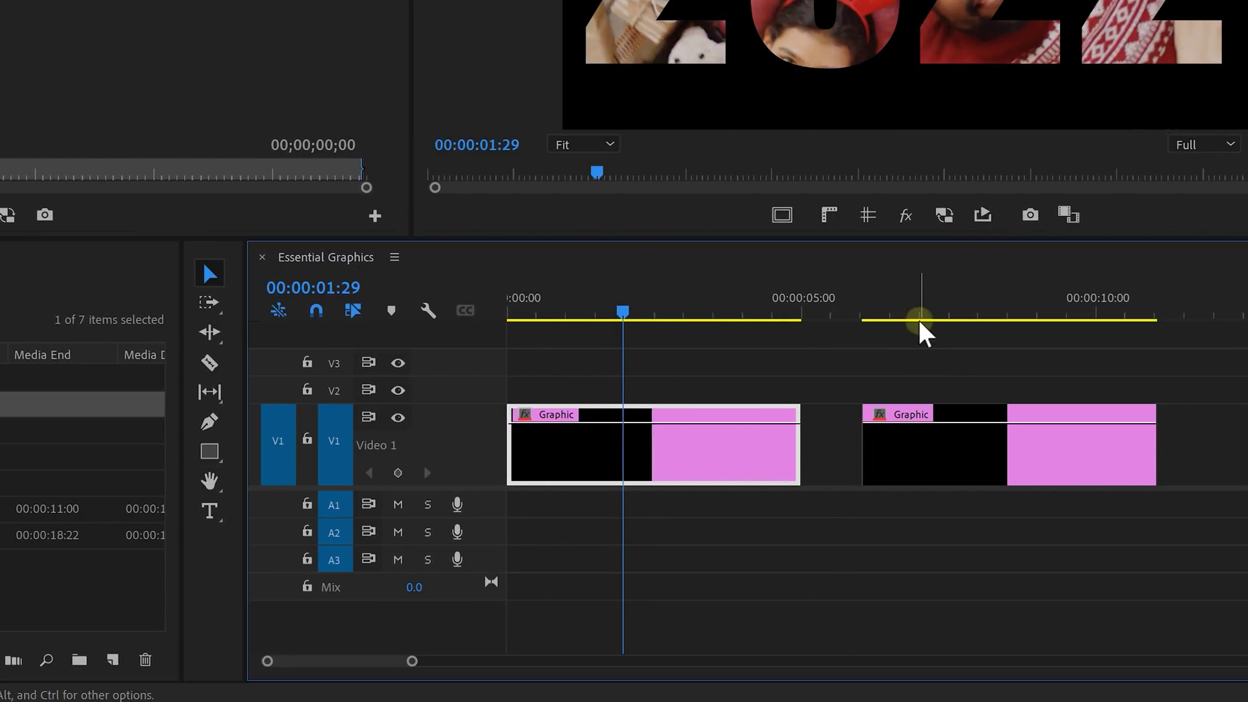